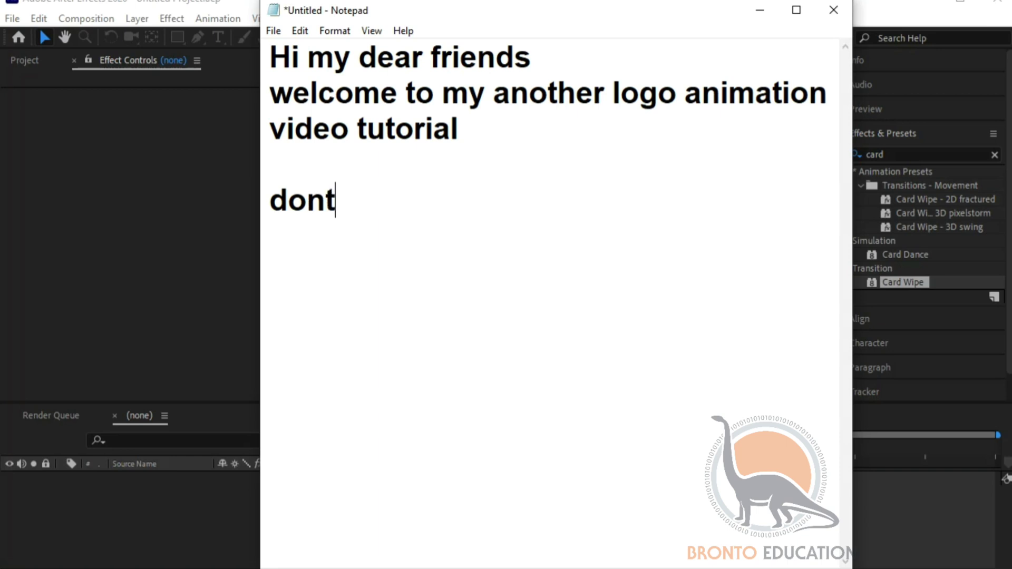
- Complete the note with "dont forget to subscribe my channel and press the bell" and, after a blank line, "lets open after effect"
type("et ")
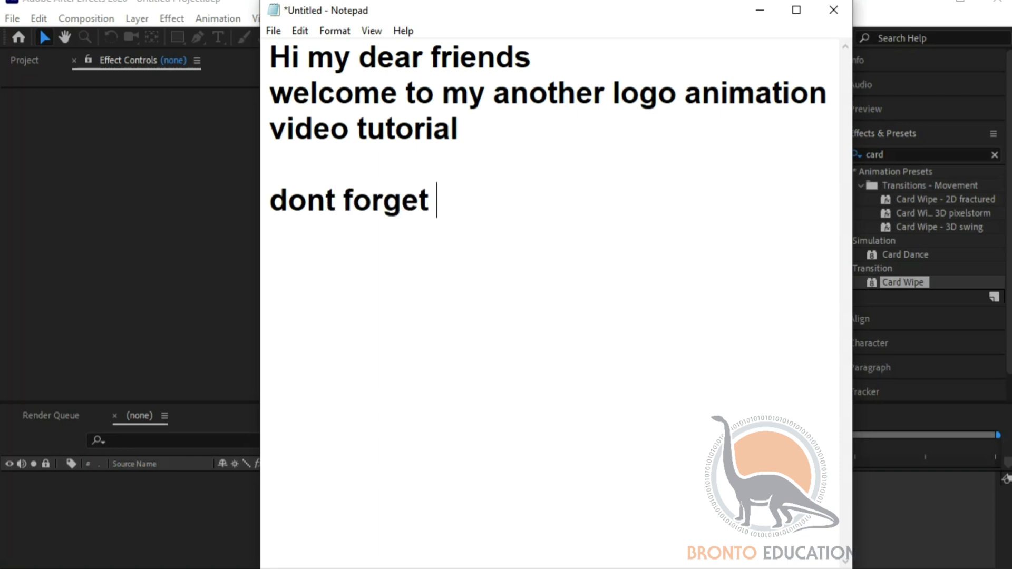
type("to subscri")
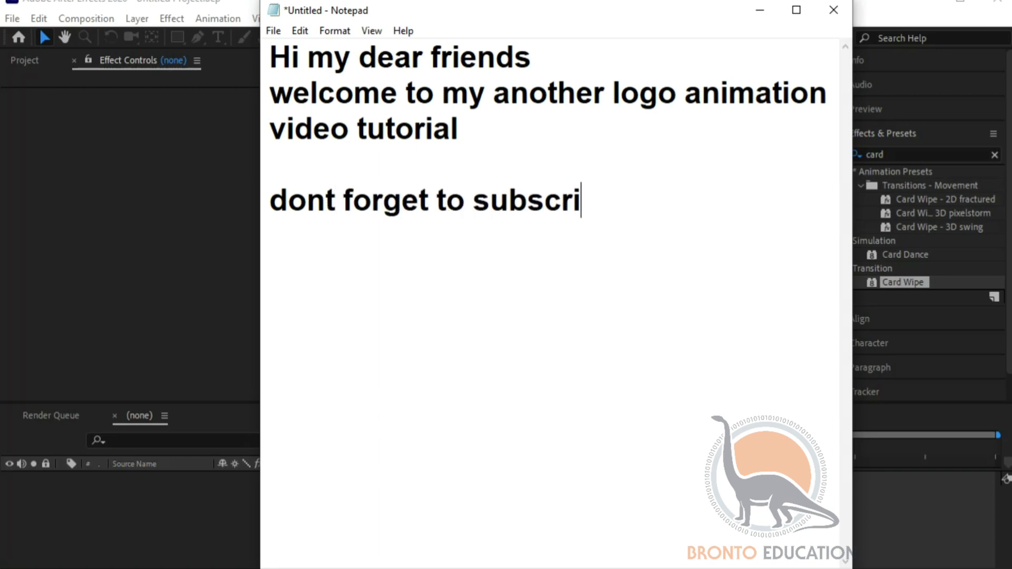
type("be my channel")
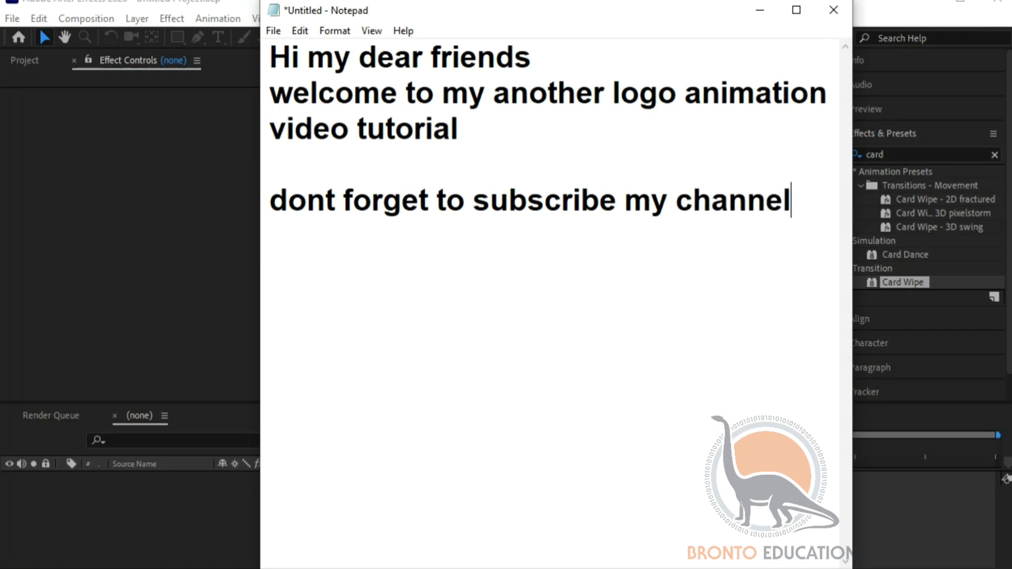
type(" and press the bell")
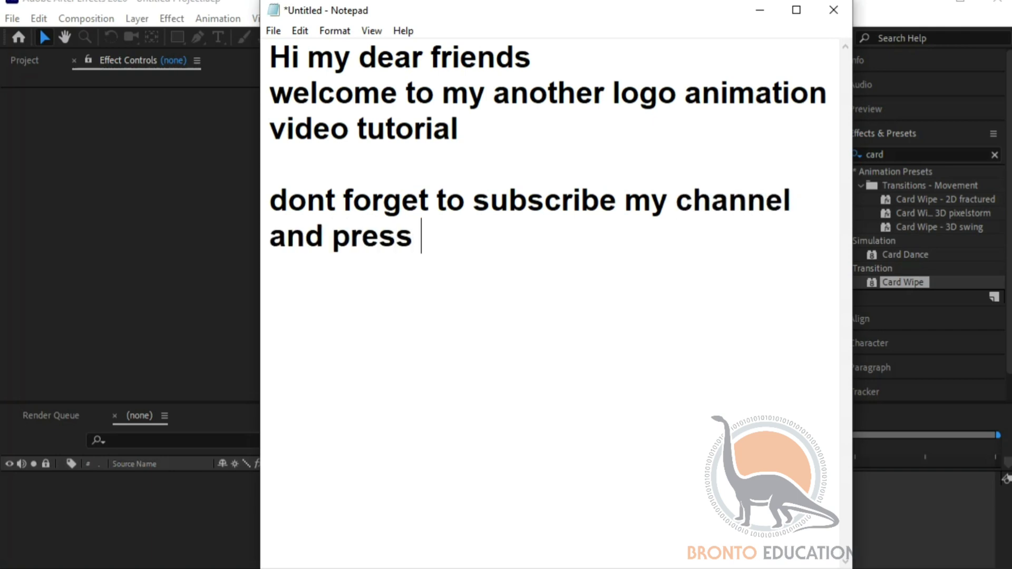
key("Return")
key("Return")
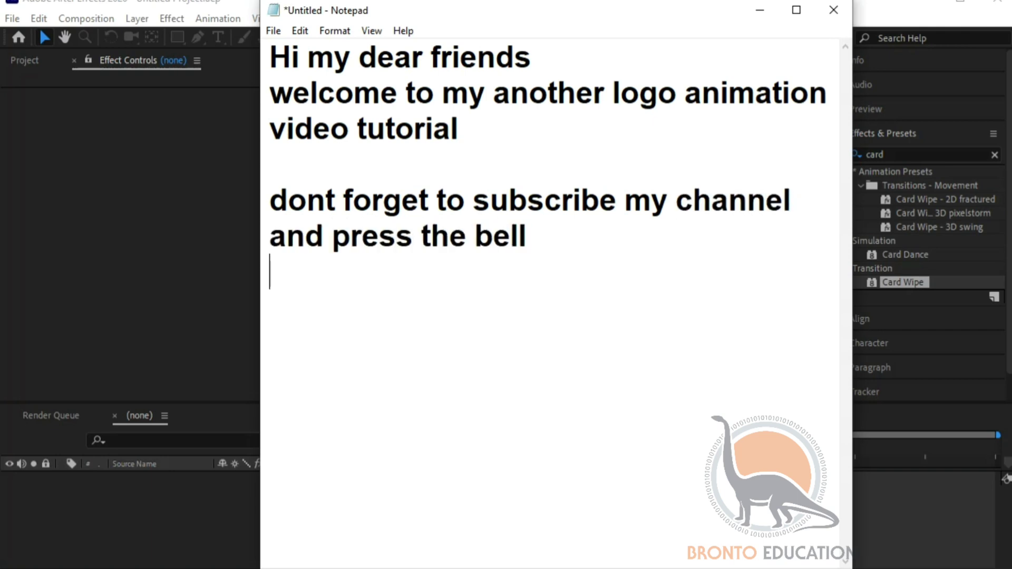
type("lets ")
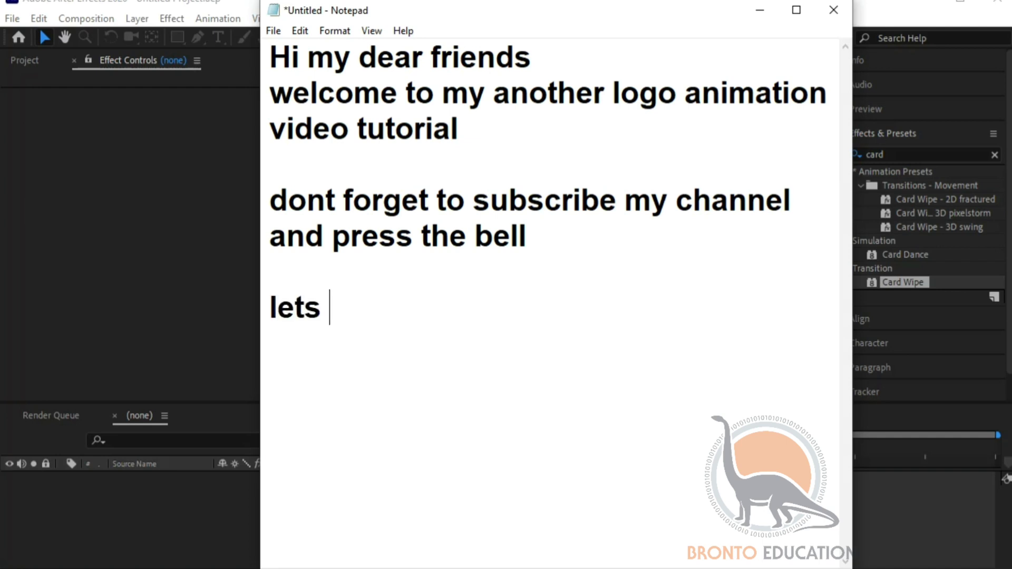
type("open after effect")
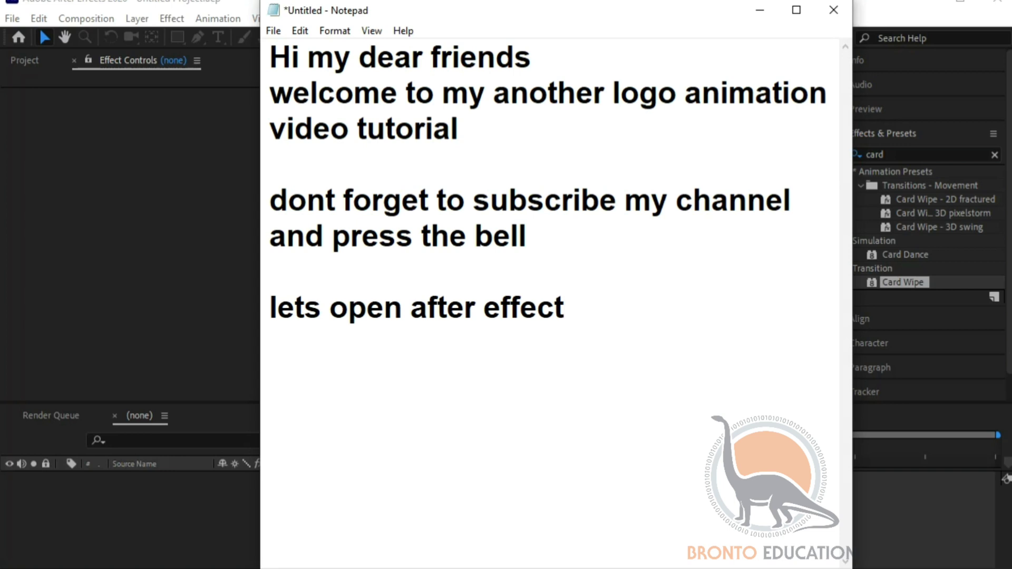
- Switch to After Effects and create a 1920 x 1080 composition at 30 fps with a 10-second duration
left_click(757, 13)
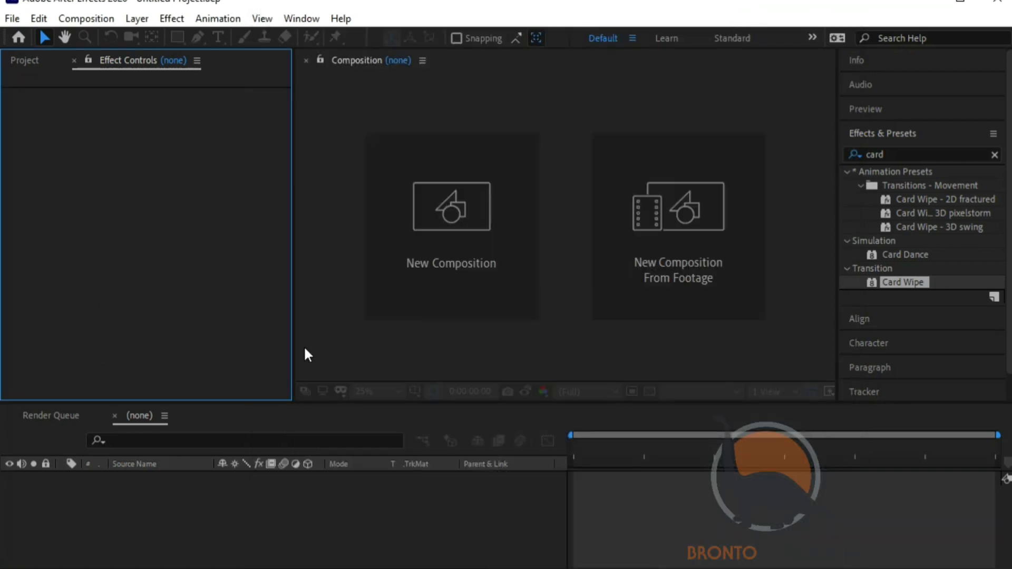
left_click(433, 222)
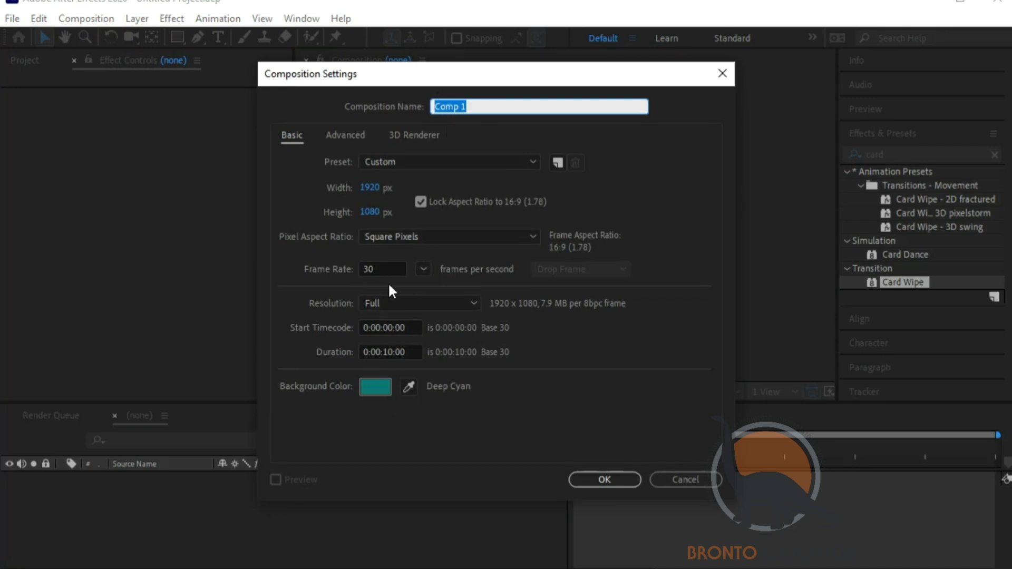
left_click(604, 480)
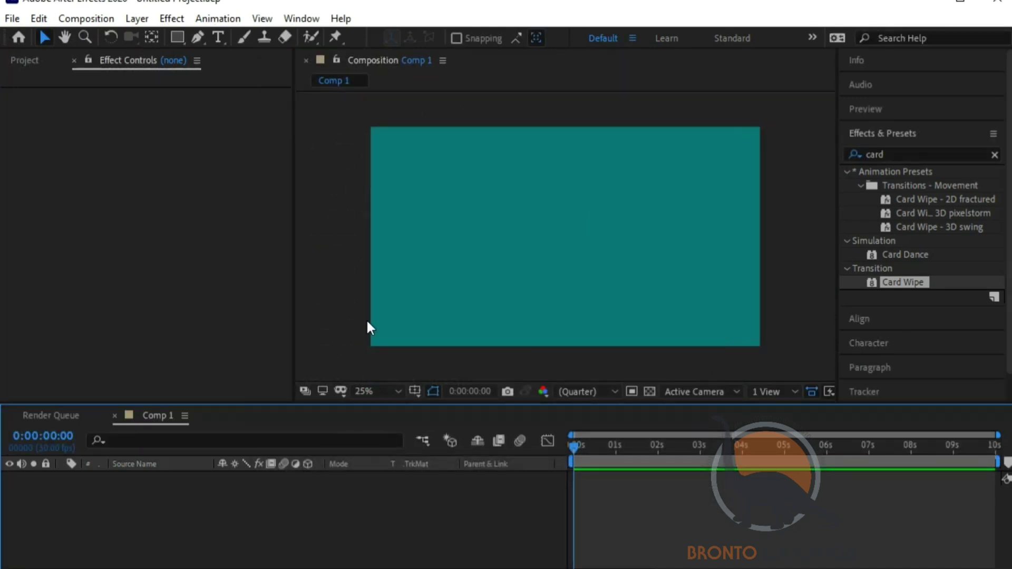
- Add a 1920 x 1080 solid layer named "background" to the composition
right_click(169, 492)
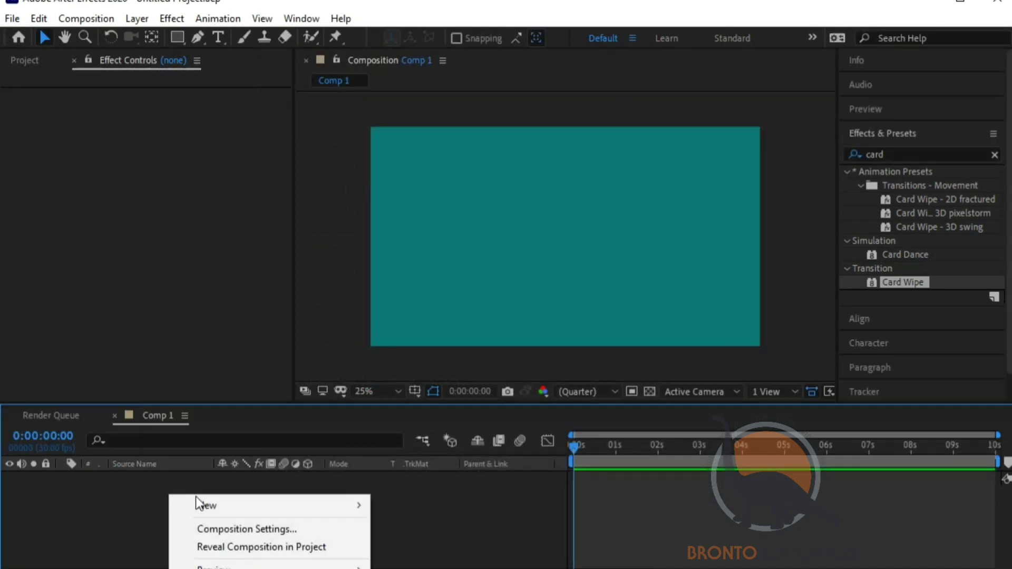
mouse_move(347, 504)
left_click(416, 546)
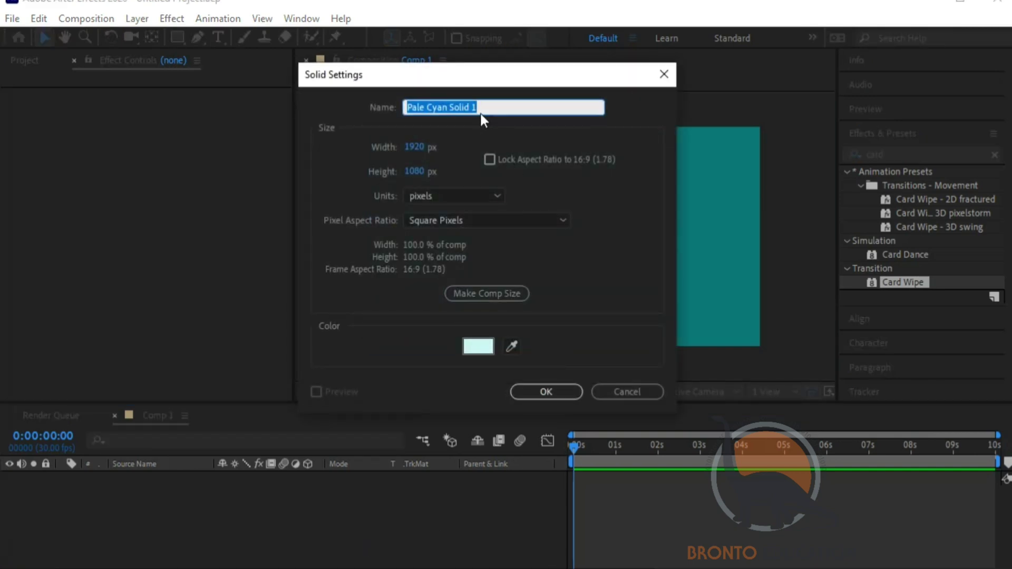
type("backg")
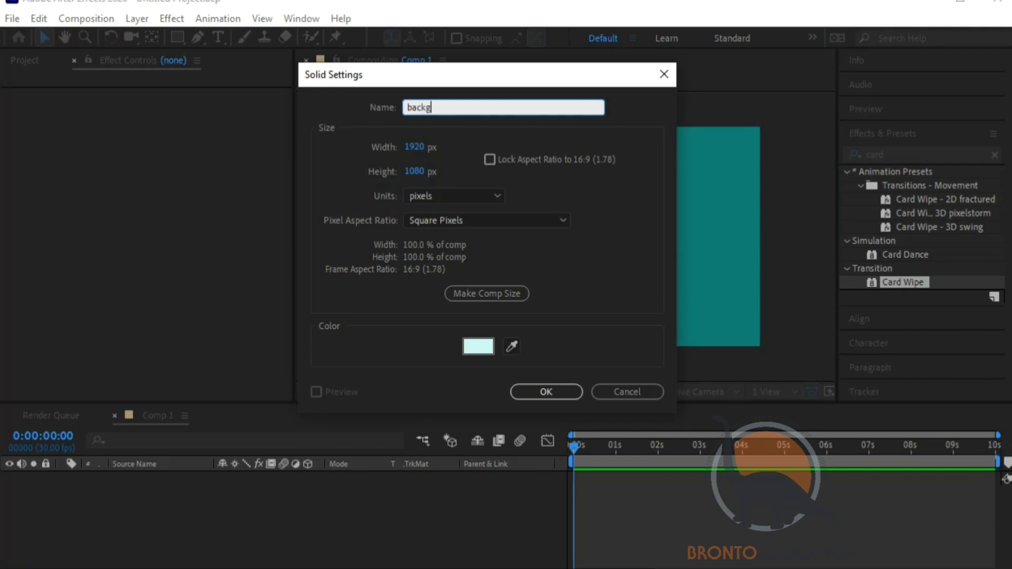
type("round")
key("Return")
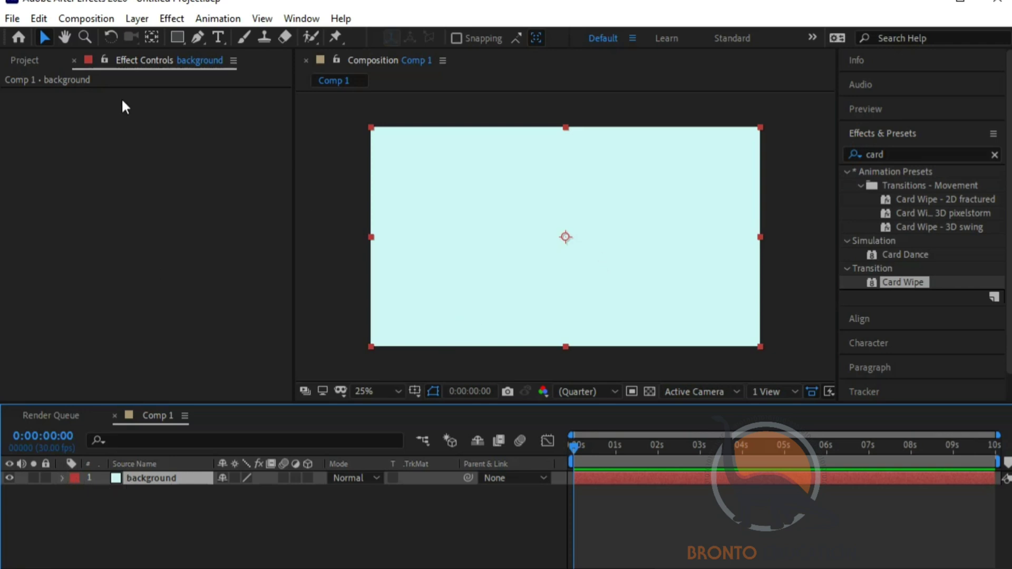
- Change the background solid's color to a pale blue in its solid settings
left_click(126, 18)
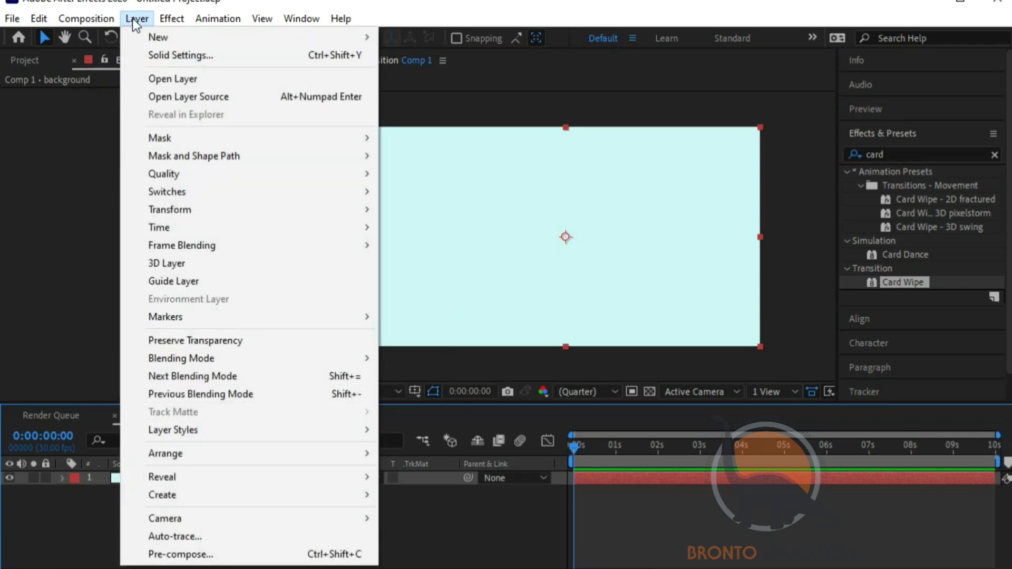
left_click(168, 56)
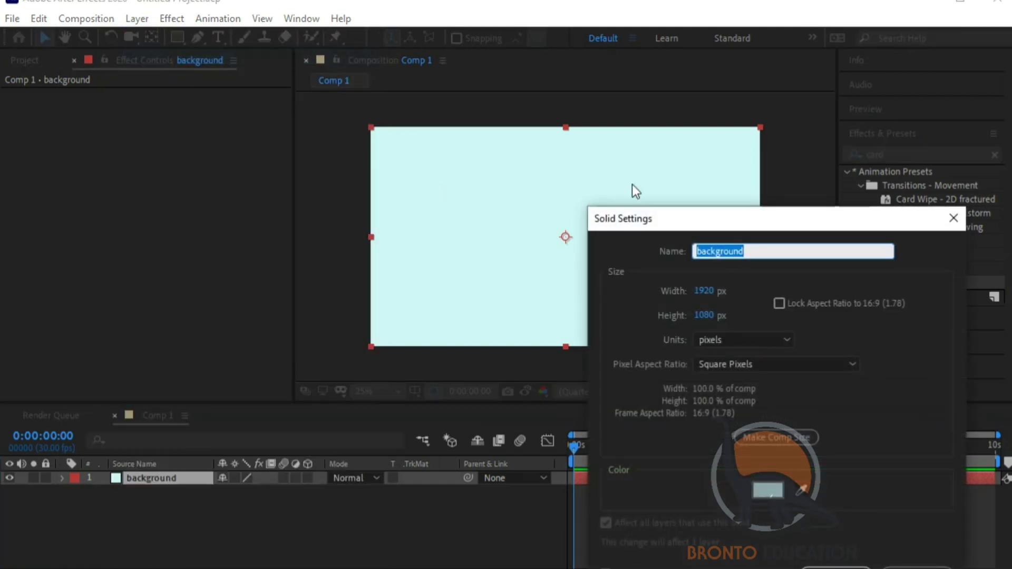
left_click(771, 491)
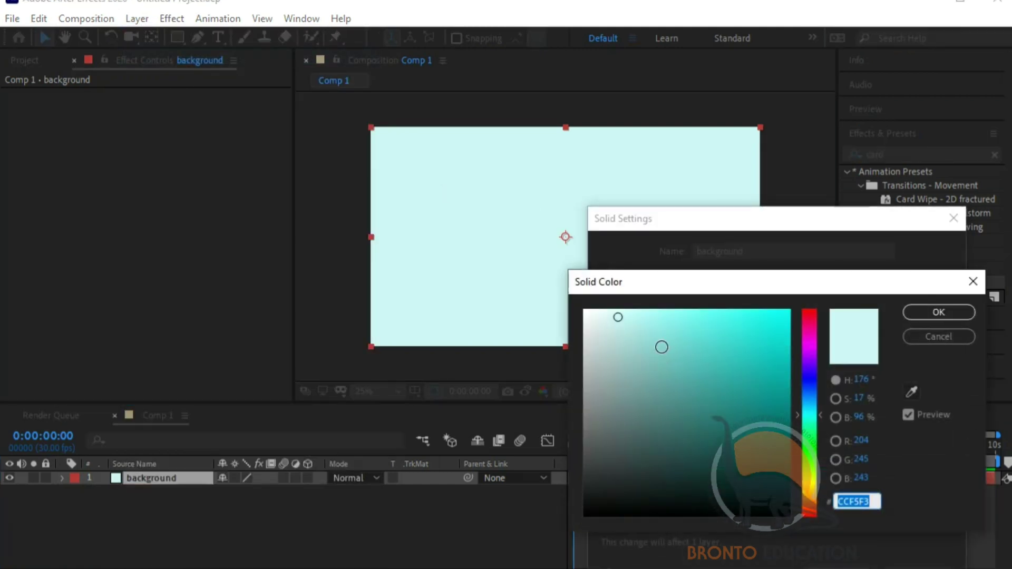
mouse_move(668, 327)
left_mouse_down()
mouse_move(698, 315)
mouse_move(689, 325)
left_mouse_up()
left_click_drag(809, 410, 811, 394)
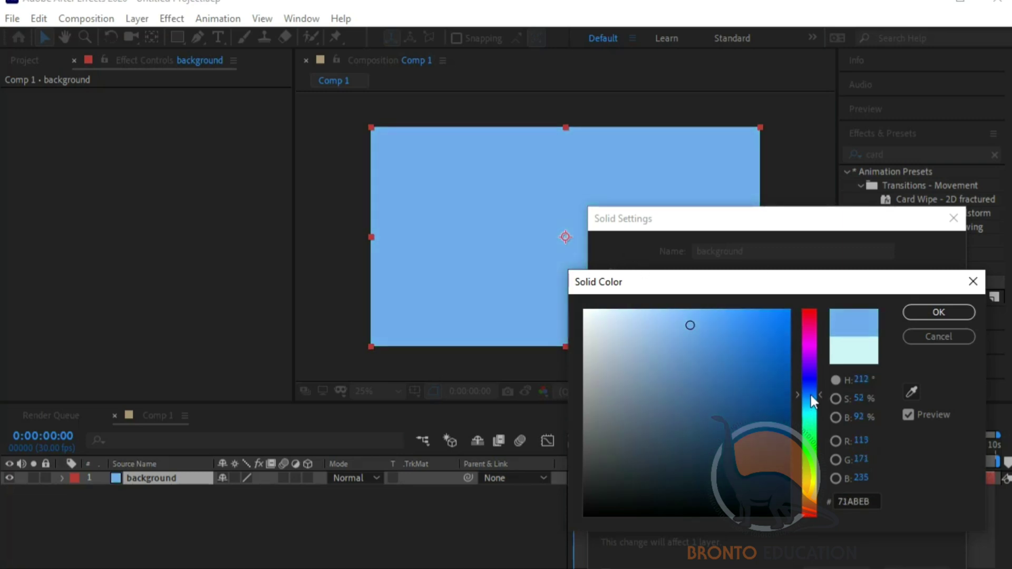
mouse_move(689, 325)
left_mouse_down()
mouse_move(675, 349)
mouse_move(625, 320)
left_mouse_up()
left_click(917, 312)
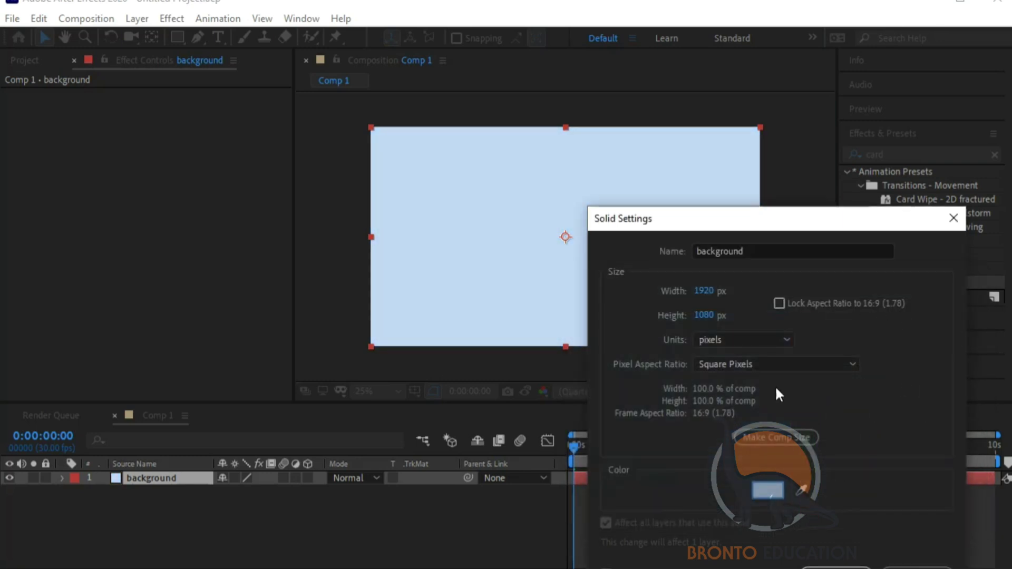
left_click(826, 567)
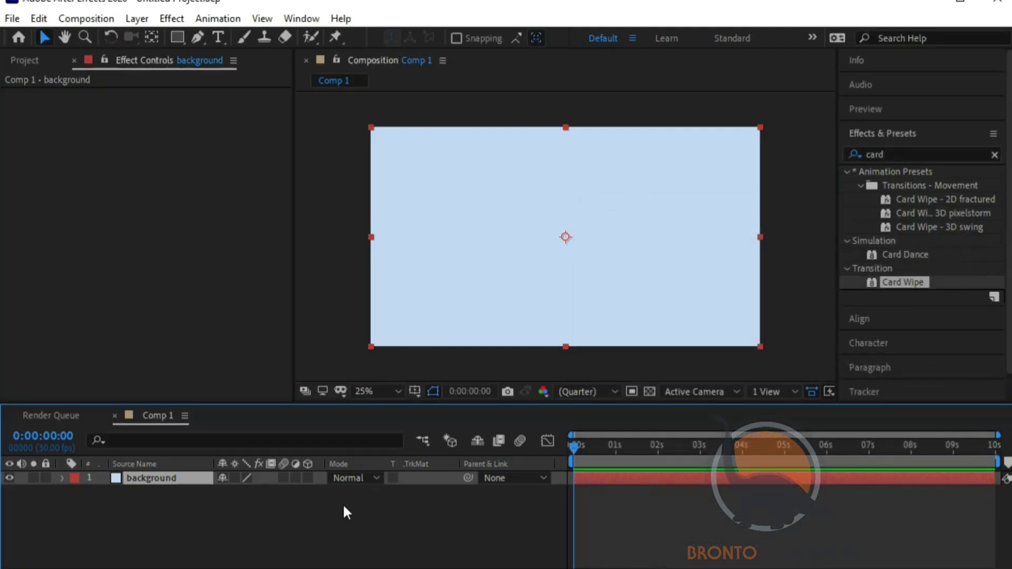
left_click(326, 502)
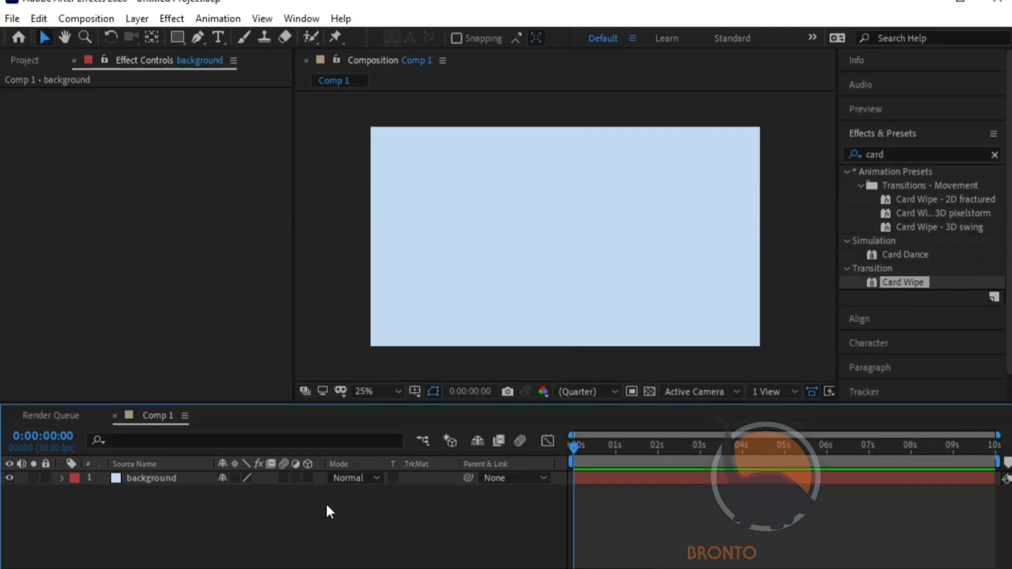
- Import apple.png from the after effect folder and place it above the background layer in Comp 1
left_click(22, 59)
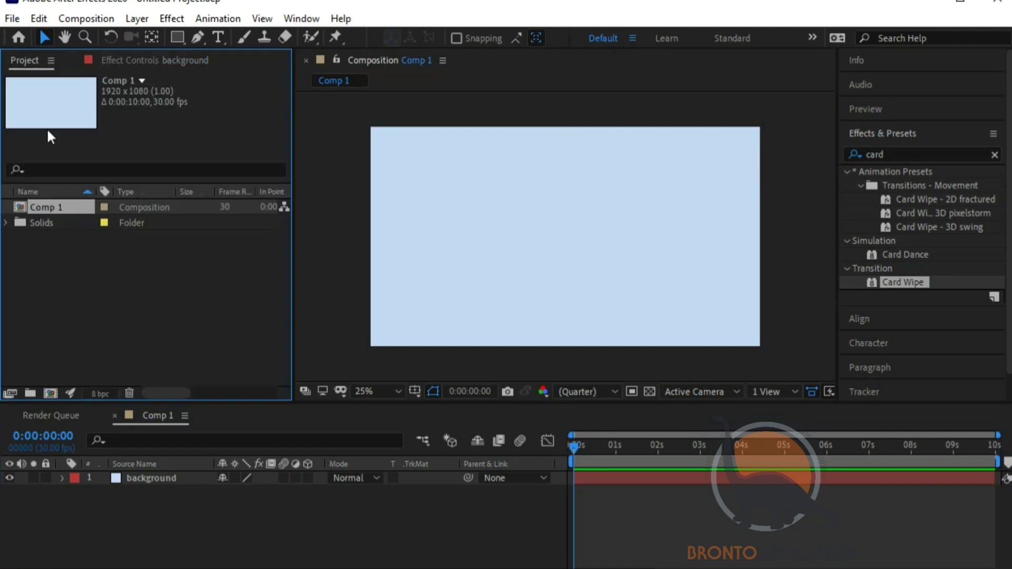
double_click(93, 264)
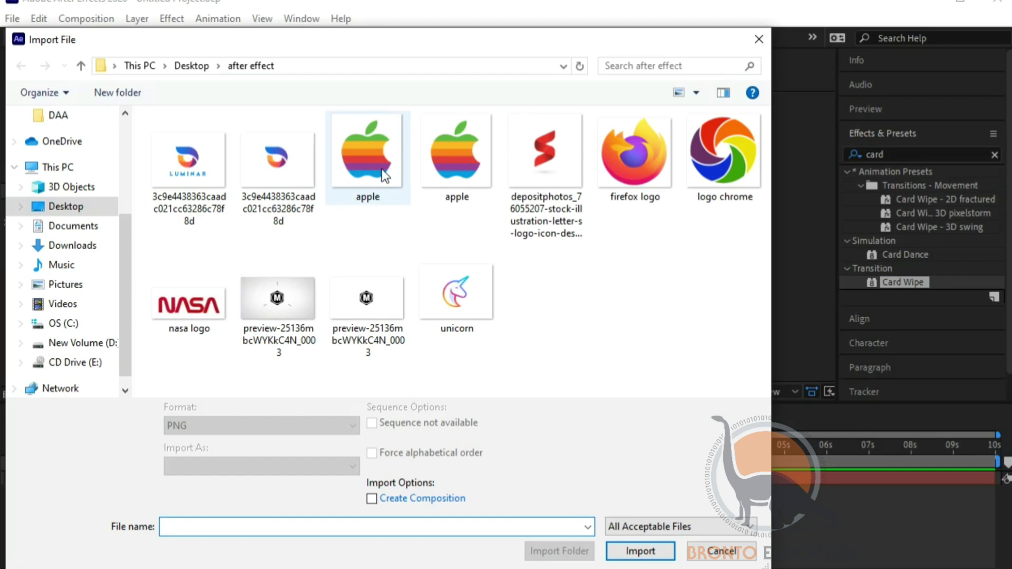
double_click(460, 172)
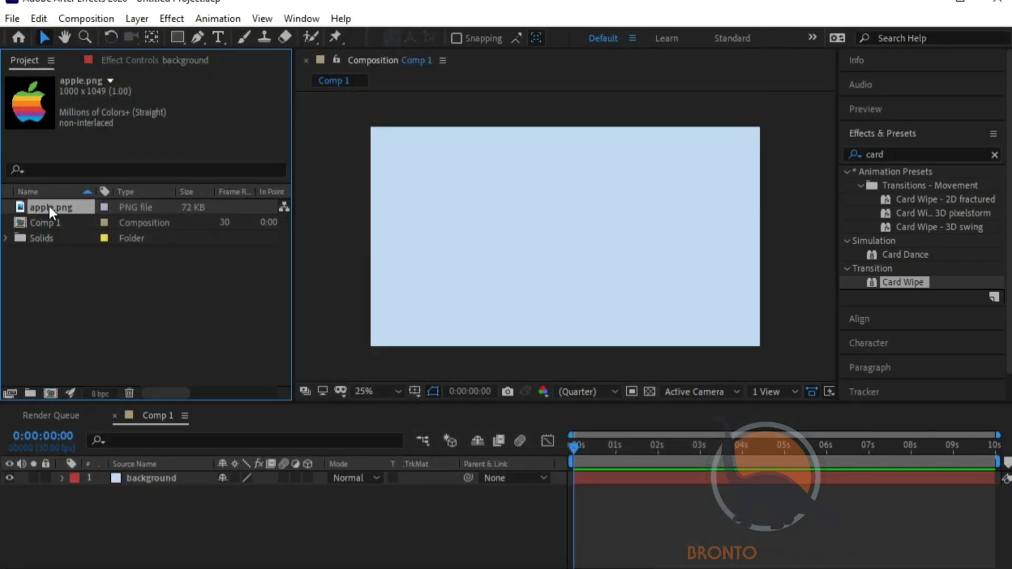
left_click_drag(49, 206, 163, 469)
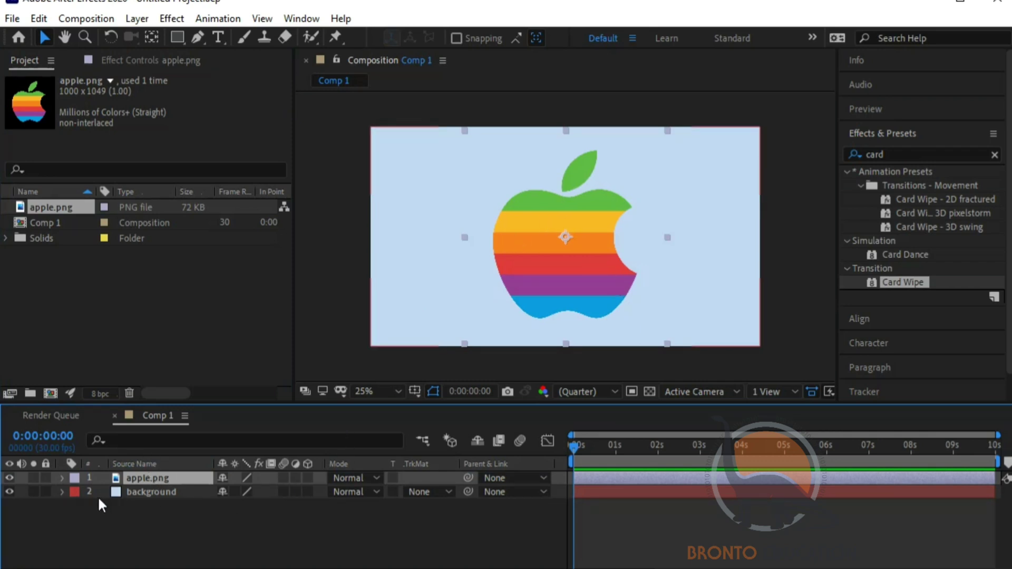
- Scale the apple.png layer down to 42%
key("s")
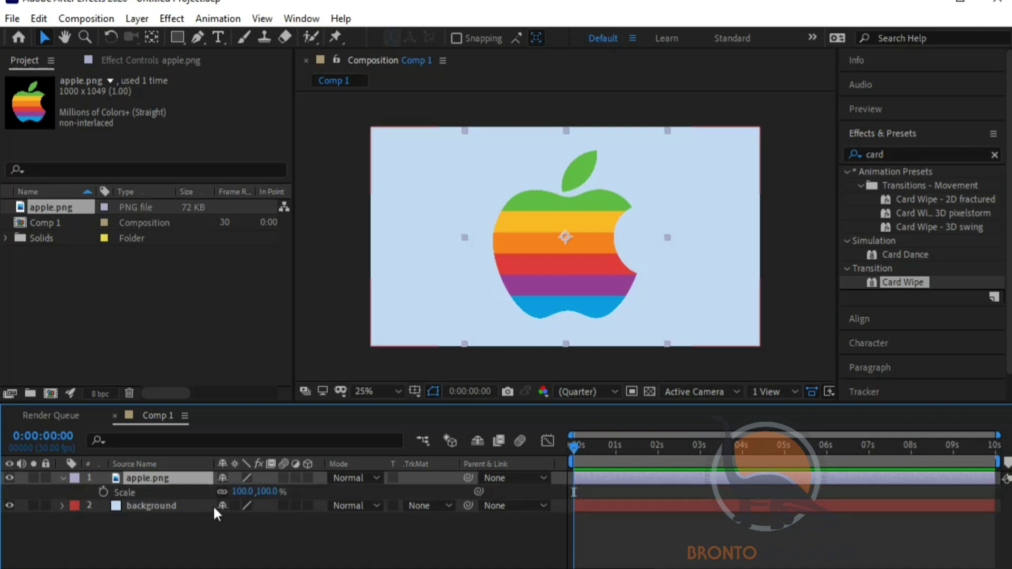
left_click_drag(238, 492, 183, 485)
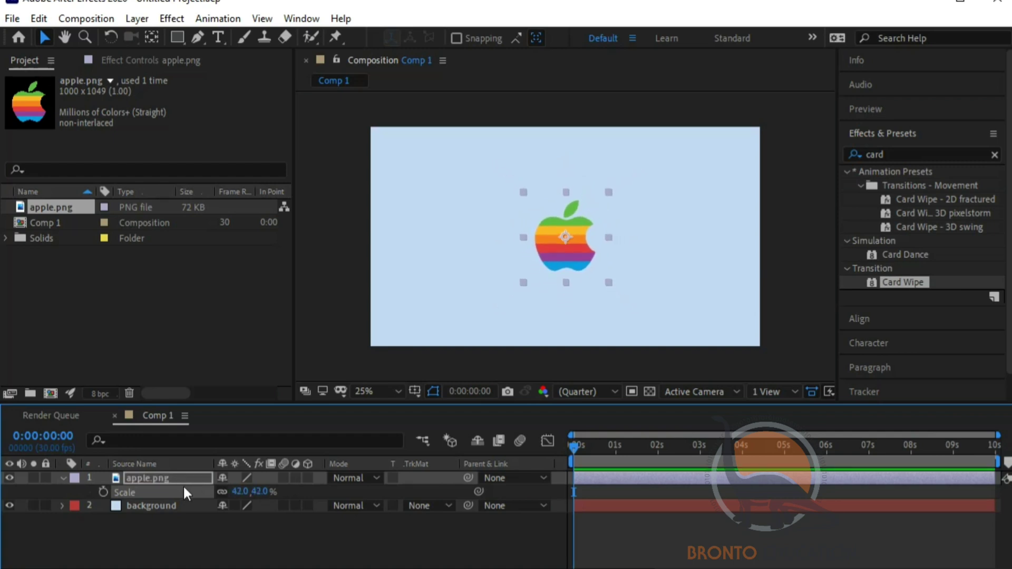
left_click(63, 477)
- Pre-compose the apple.png layer as "logo", moving all attributes into the new composition
right_click(155, 479)
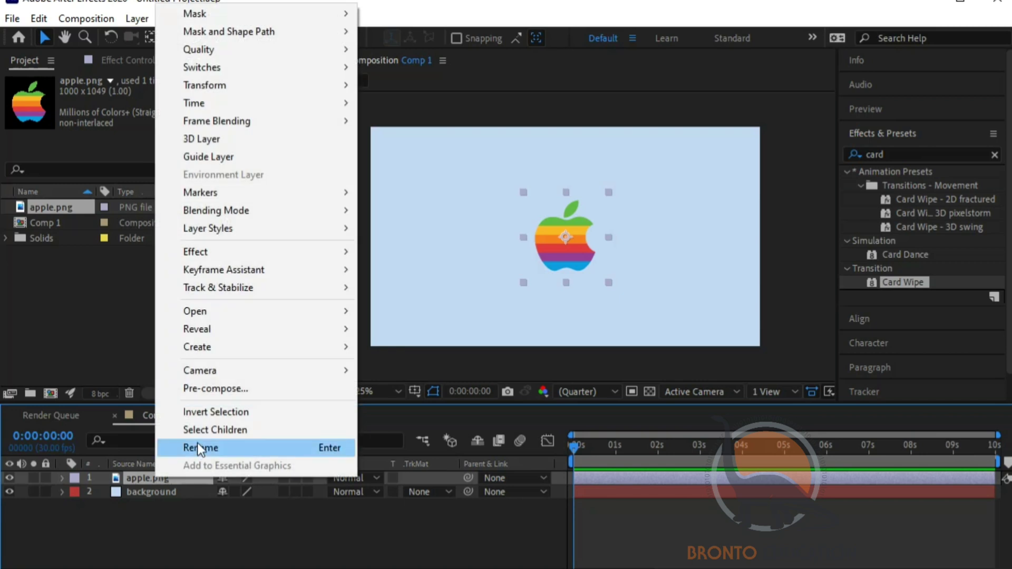
left_click(215, 388)
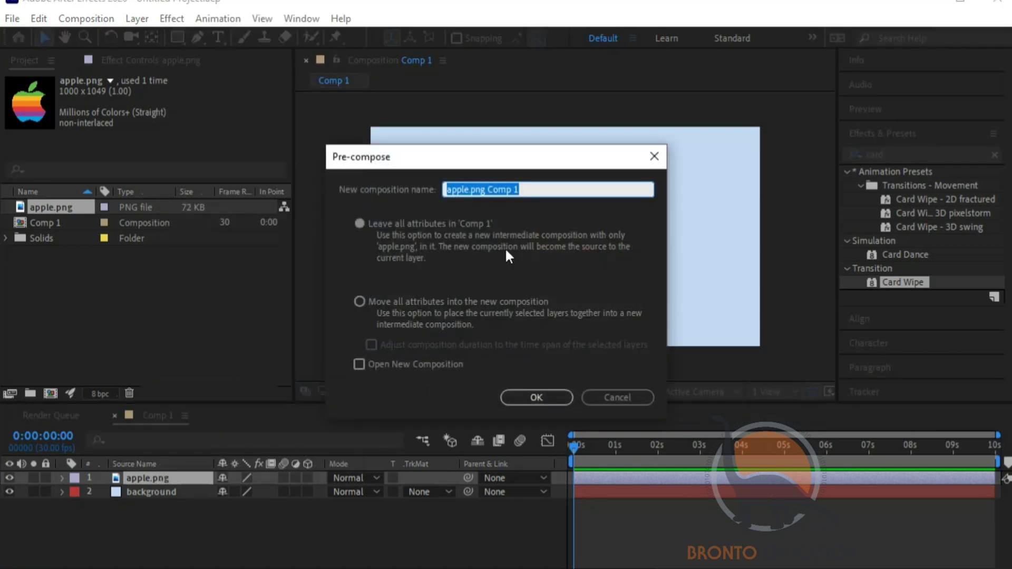
left_click(429, 300)
left_click_drag(520, 189, 422, 184)
type("logo")
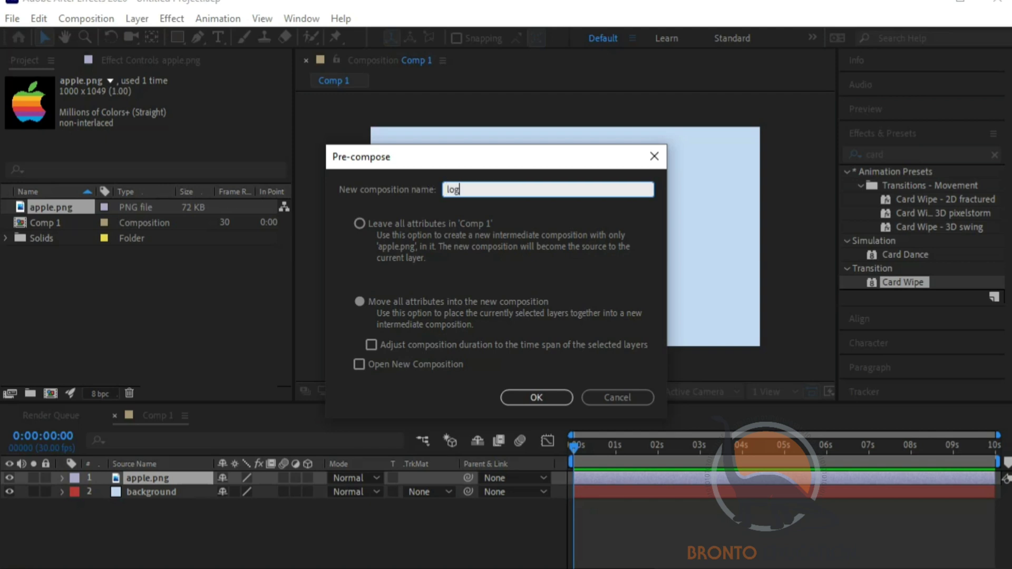
left_click(543, 396)
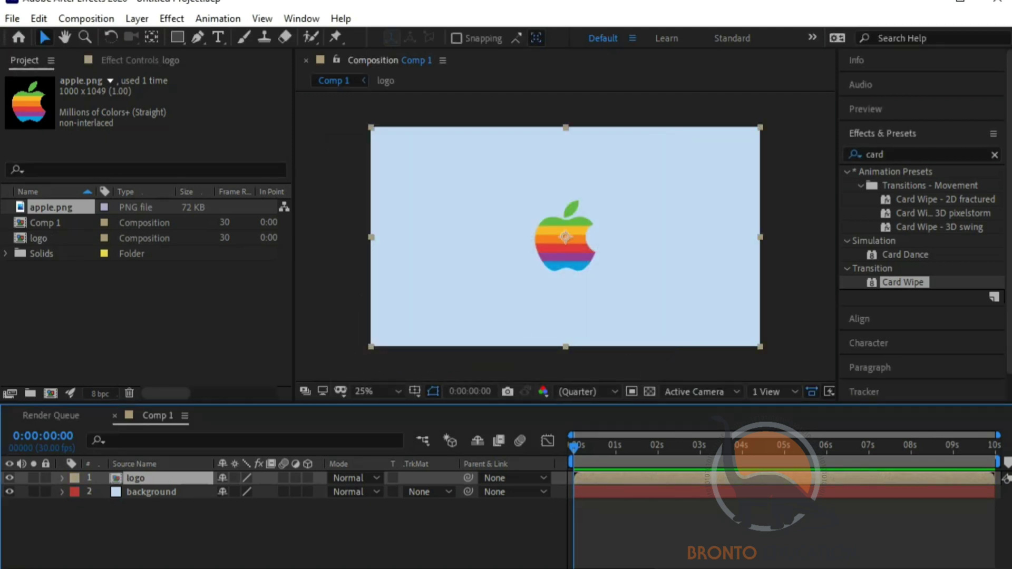
- Duplicate the logo layer and hide the lower copy
left_click(179, 478)
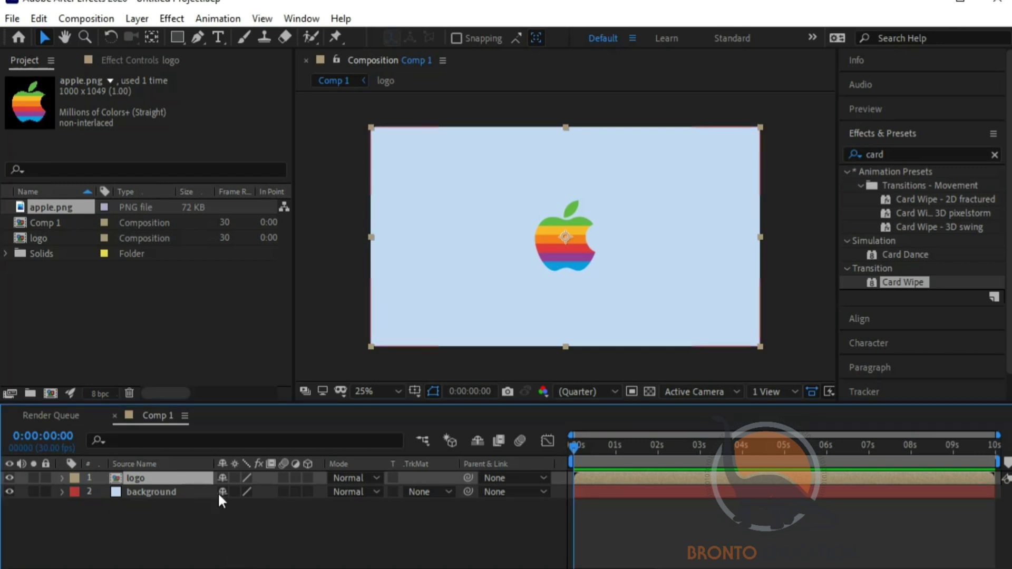
key("ctrl+d")
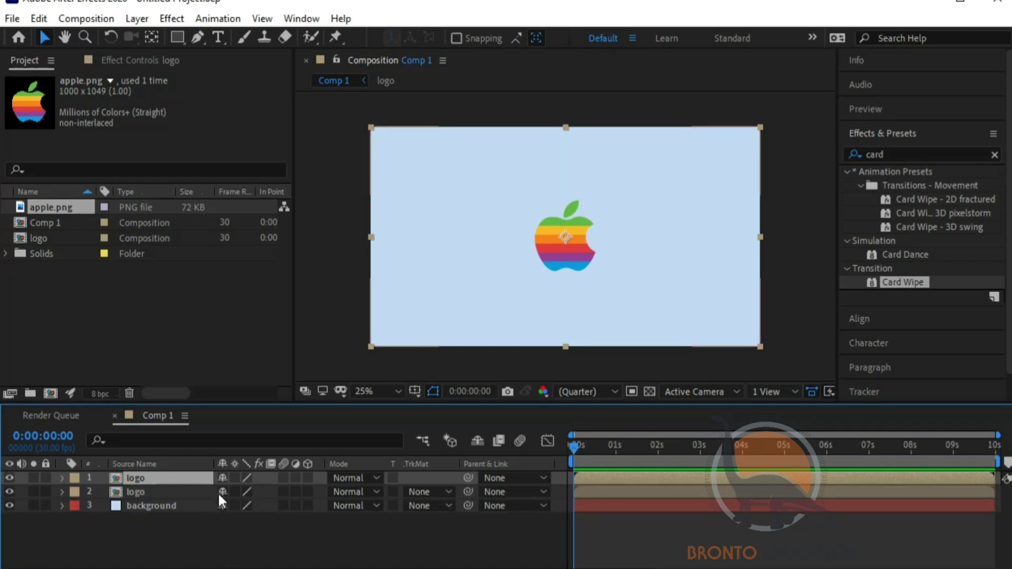
left_click(9, 492)
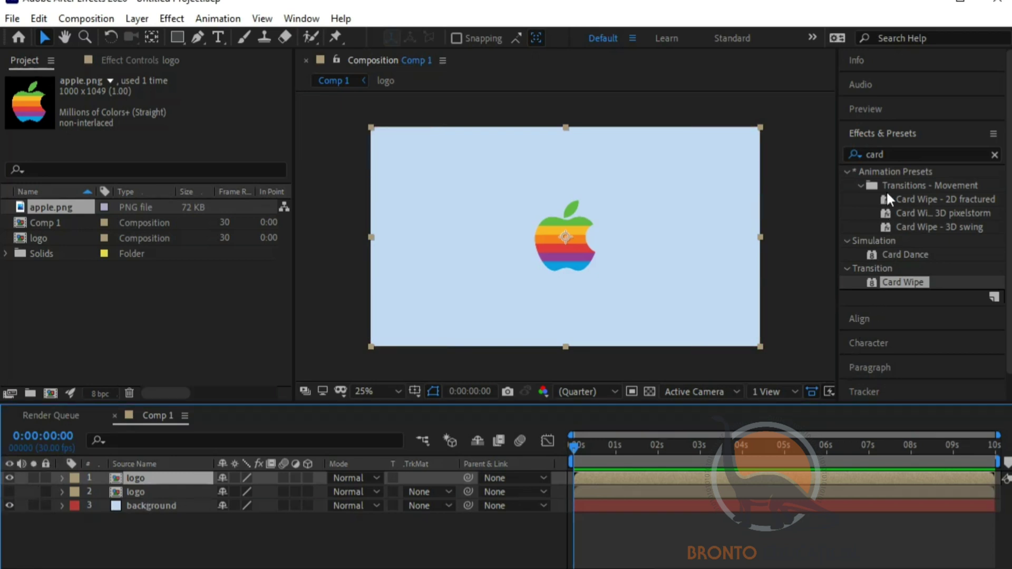
- Find the CC Ball Action effect and apply it to the upper logo layer
left_click(884, 154)
left_click_drag(886, 153, 857, 158)
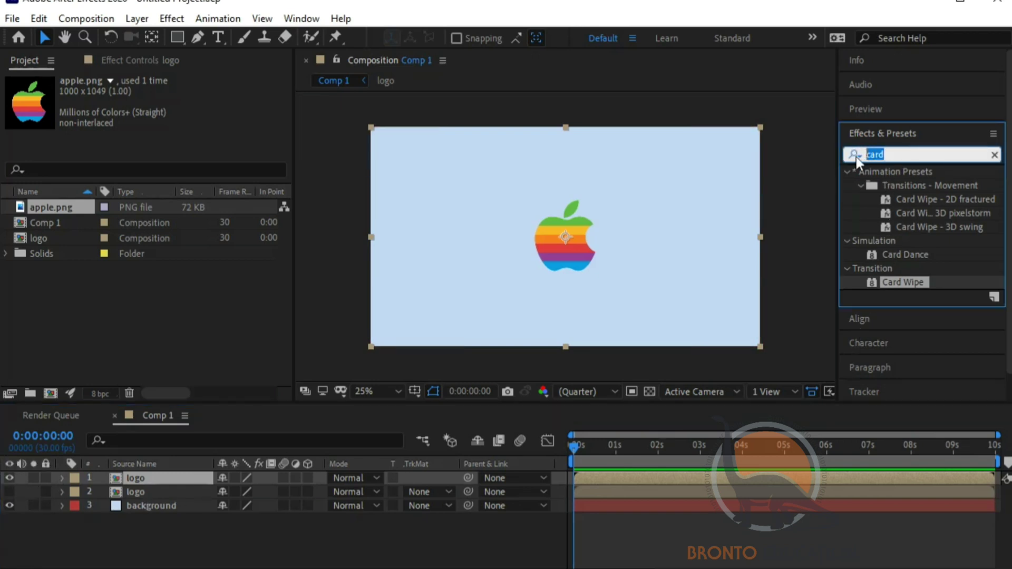
type("cc ball")
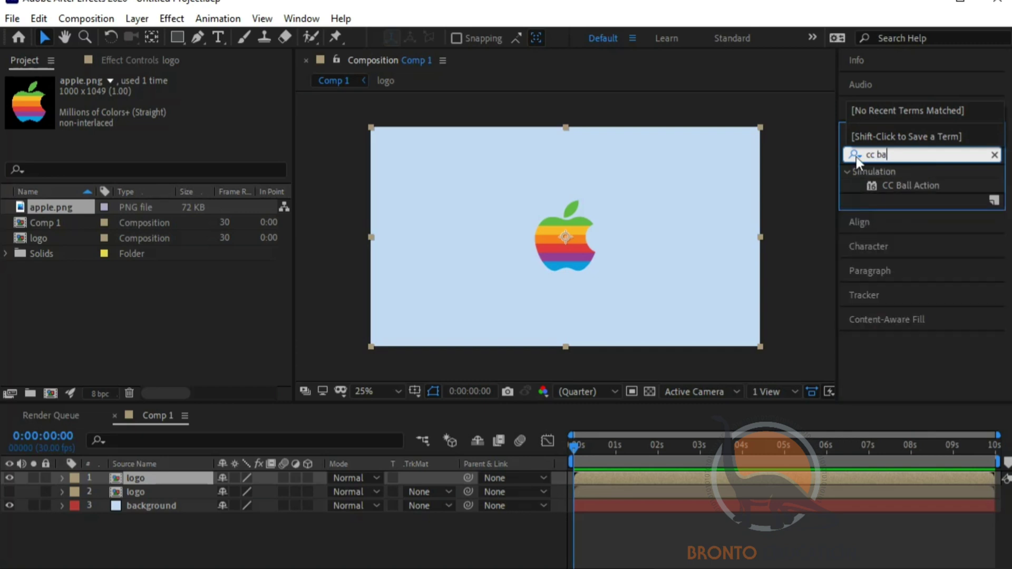
left_click(901, 185)
left_click_drag(901, 185, 611, 475)
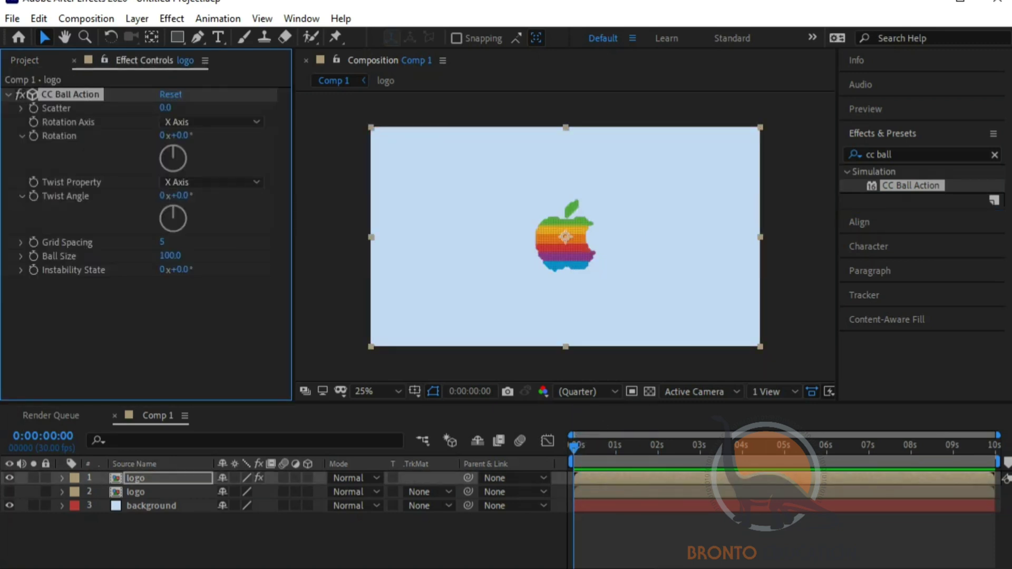
- At 3 seconds, enable keyframes for CC Ball Action's Scatter and Rotation and set its Rotation Axis to Z Axis
left_click_drag(997, 435, 809, 435)
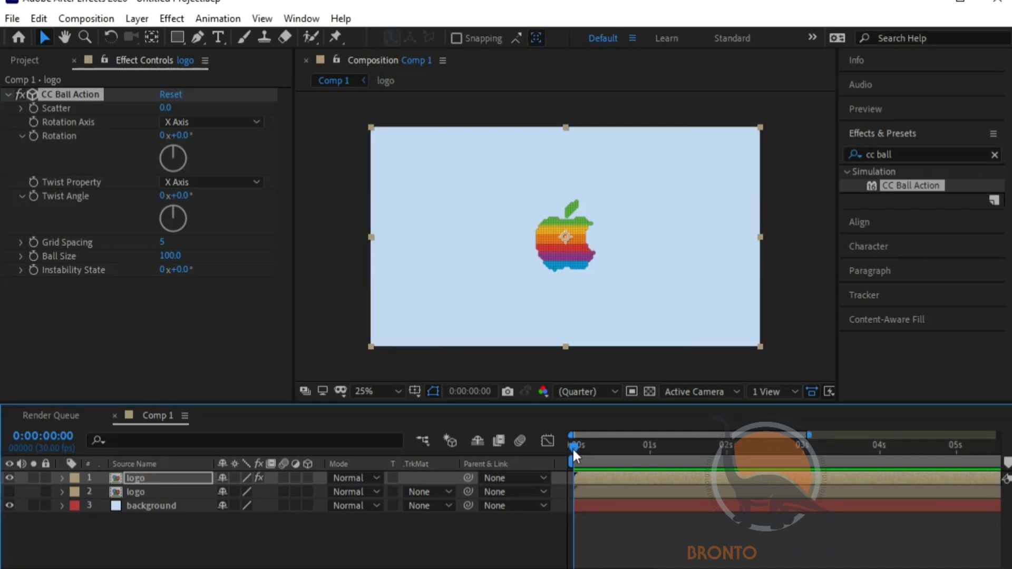
left_click_drag(572, 447, 801, 455)
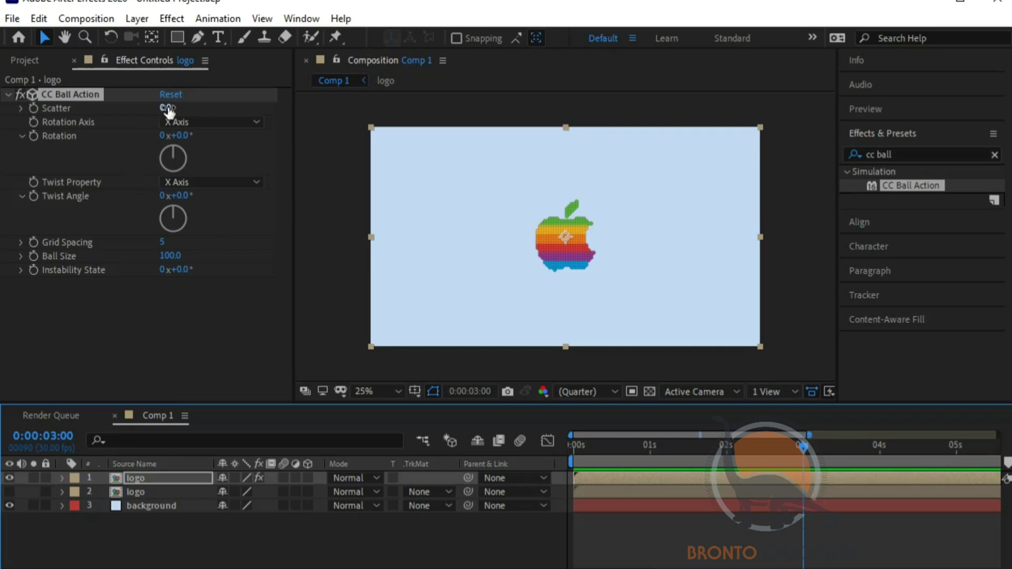
left_click(30, 108)
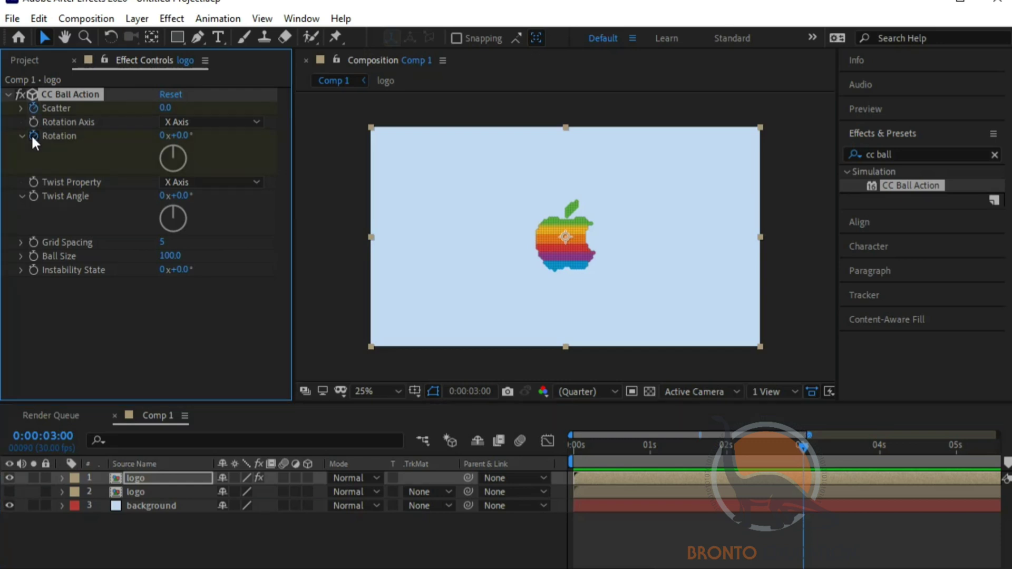
left_click(176, 121)
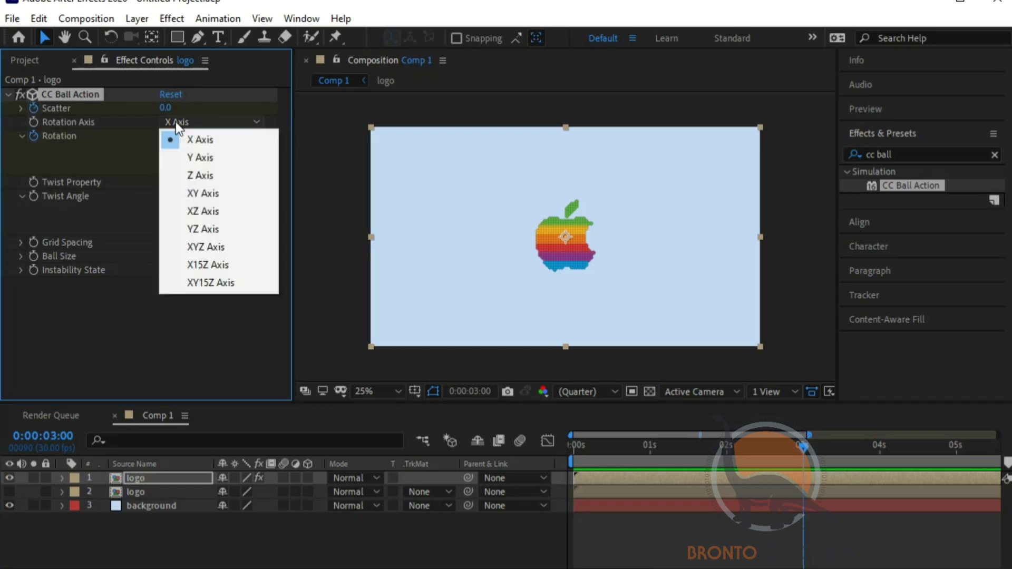
left_click(200, 174)
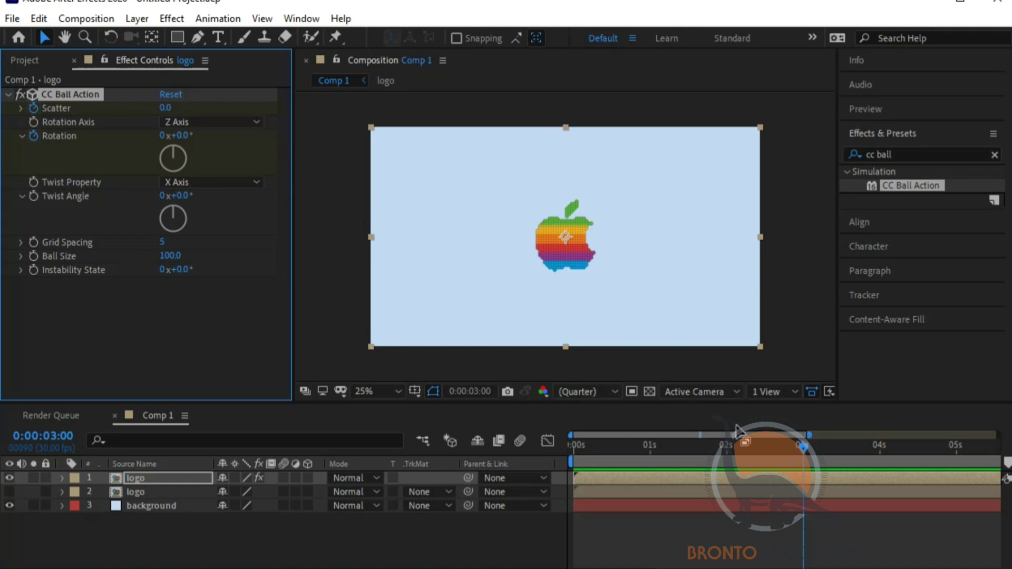
- At the start of the composition, set CC Ball Action's Scatter to 500 and Rotation to -2 turns
left_click_drag(802, 446, 568, 457)
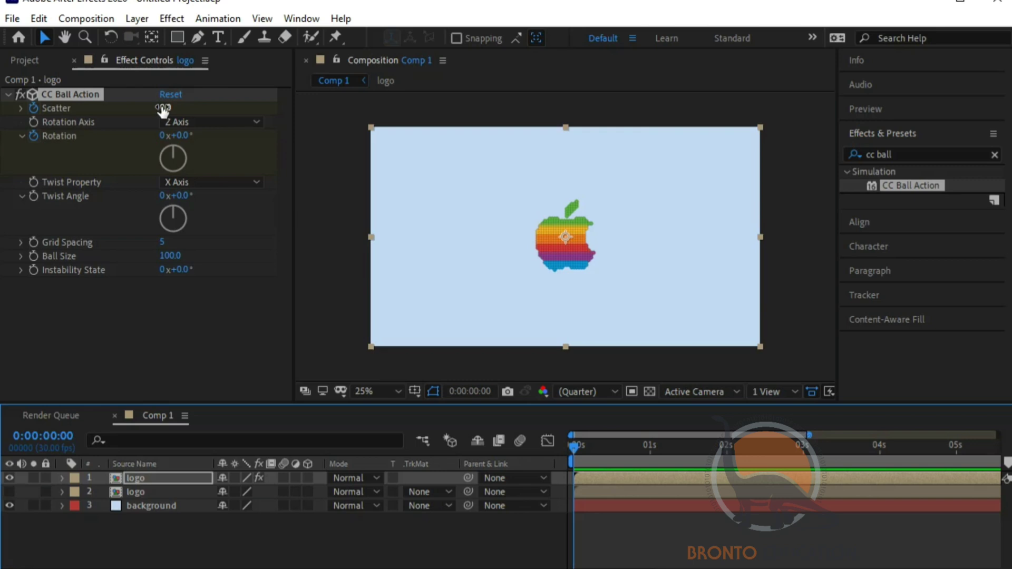
left_click_drag(163, 110, 548, 88)
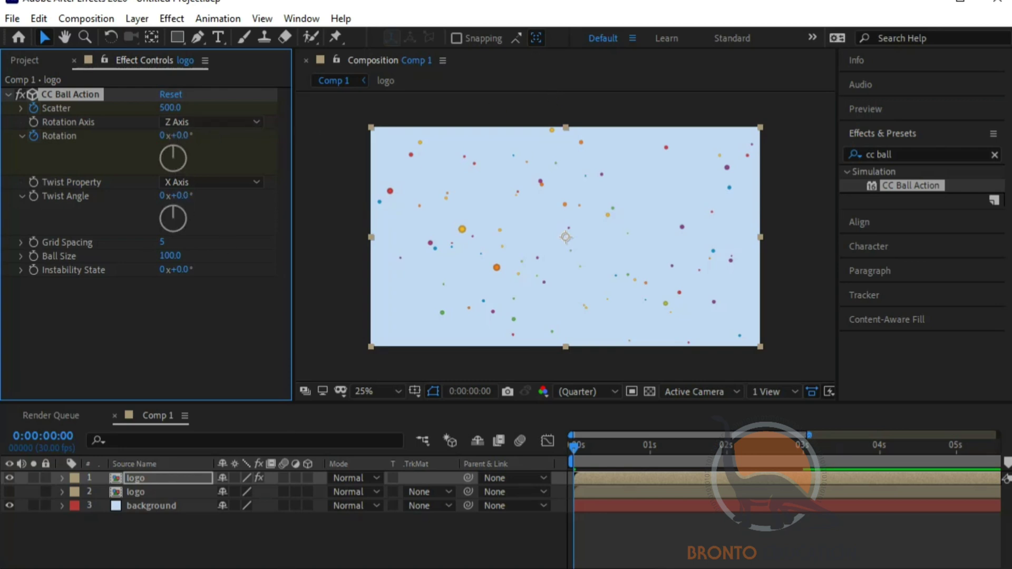
left_click(163, 135)
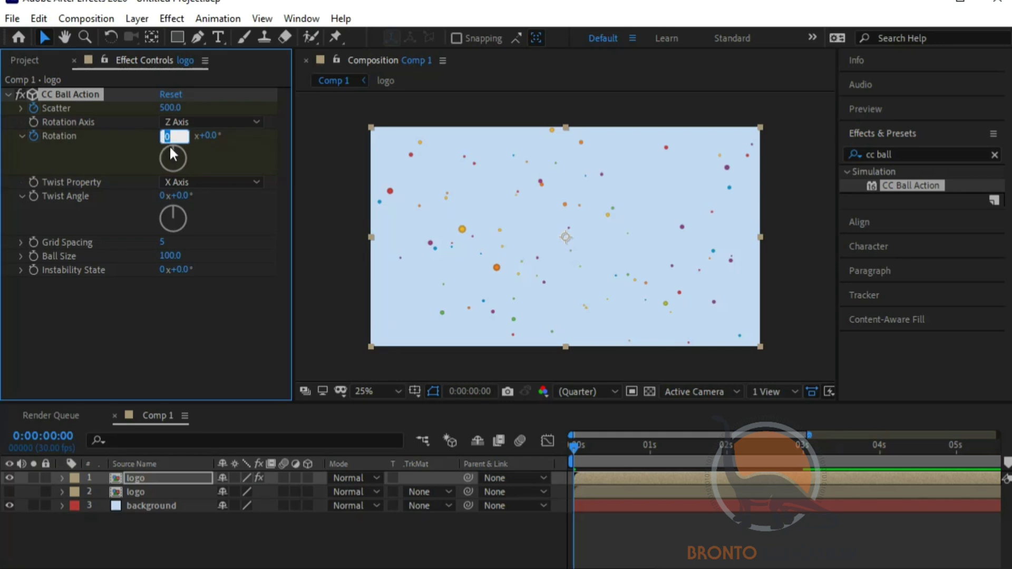
type("-2")
key("Return")
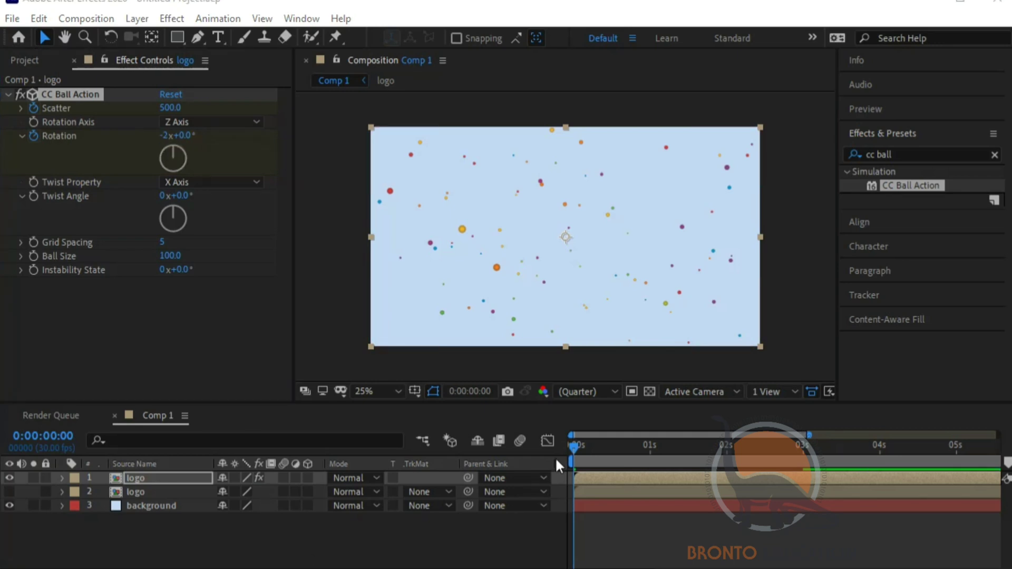
mouse_move(571, 444)
left_mouse_down()
mouse_move(806, 455)
mouse_move(655, 441)
mouse_move(569, 446)
left_mouse_up()
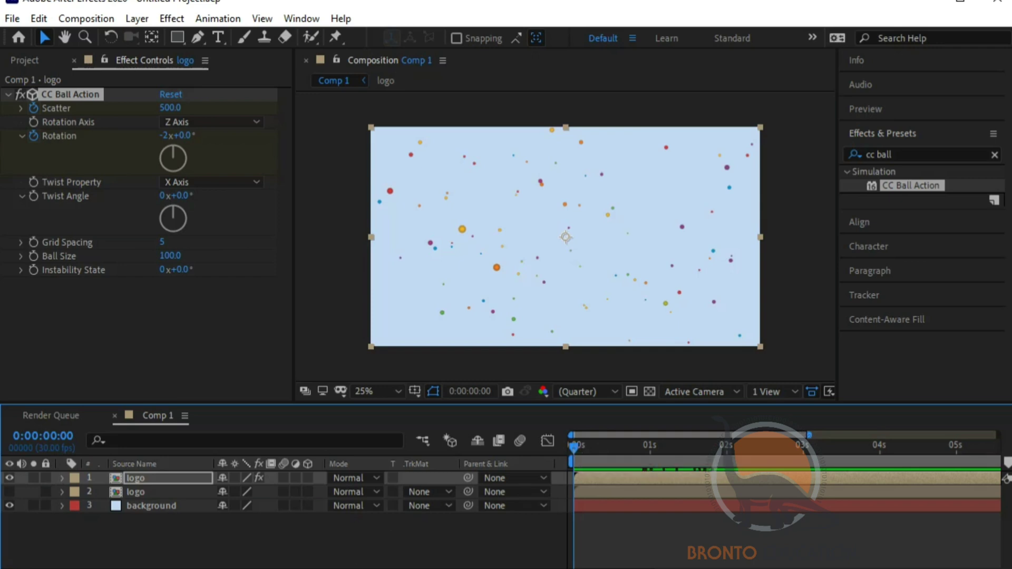
- Reveal the upper logo layer's keyframed properties and keyframe Grid Spacing at 0 at the start of the composition
left_click(156, 479)
key("u")
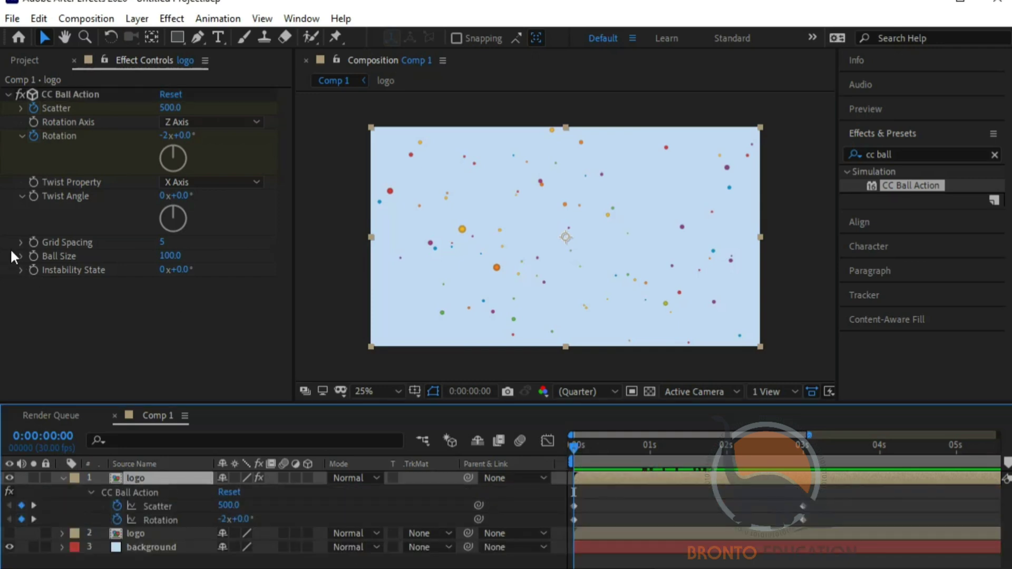
left_click(33, 241)
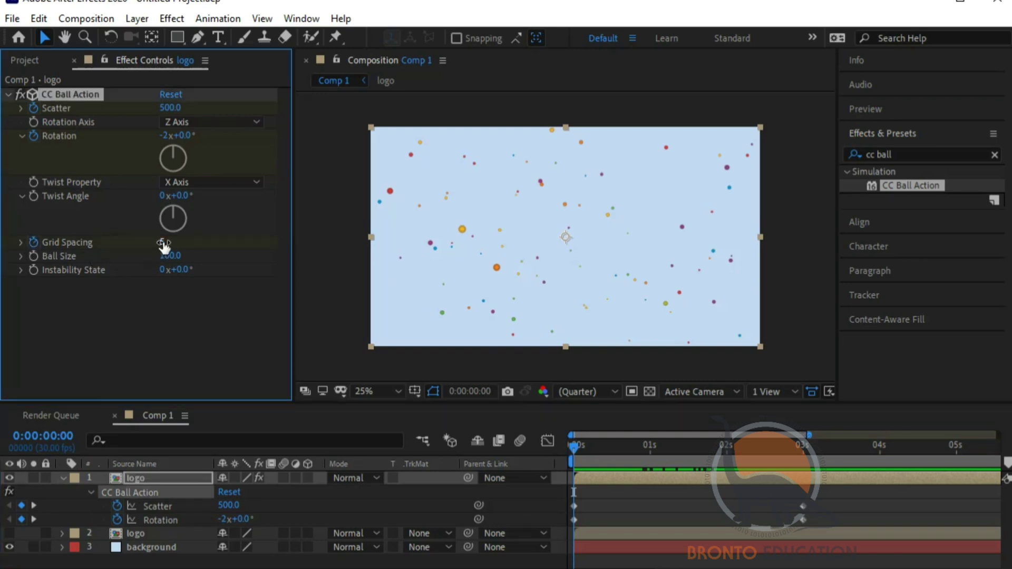
left_click_drag(164, 245, 159, 257)
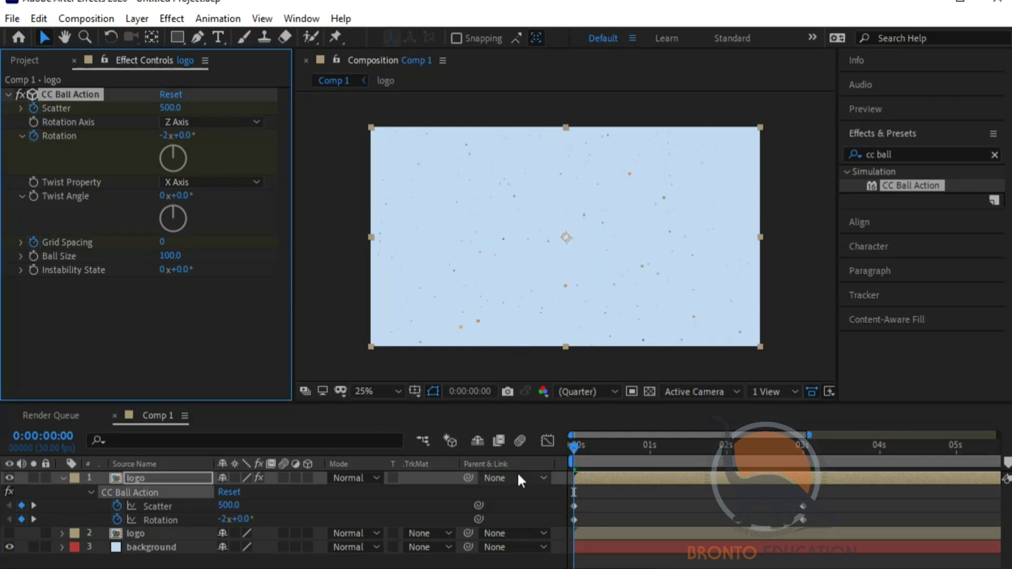
- At 3 seconds, set CC Ball Action's Grid Spacing to 2
left_click_drag(574, 445, 800, 463)
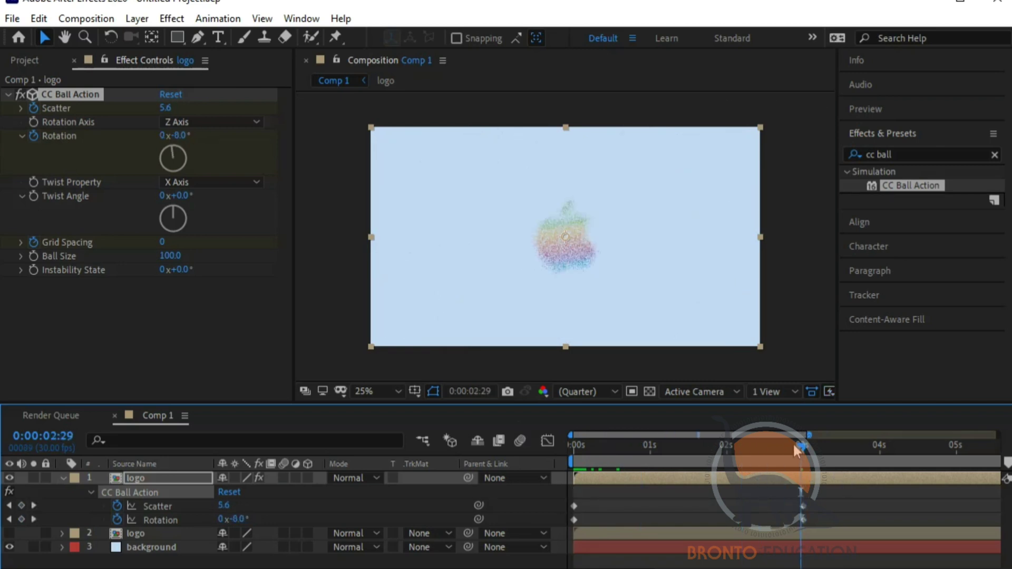
left_click(802, 447)
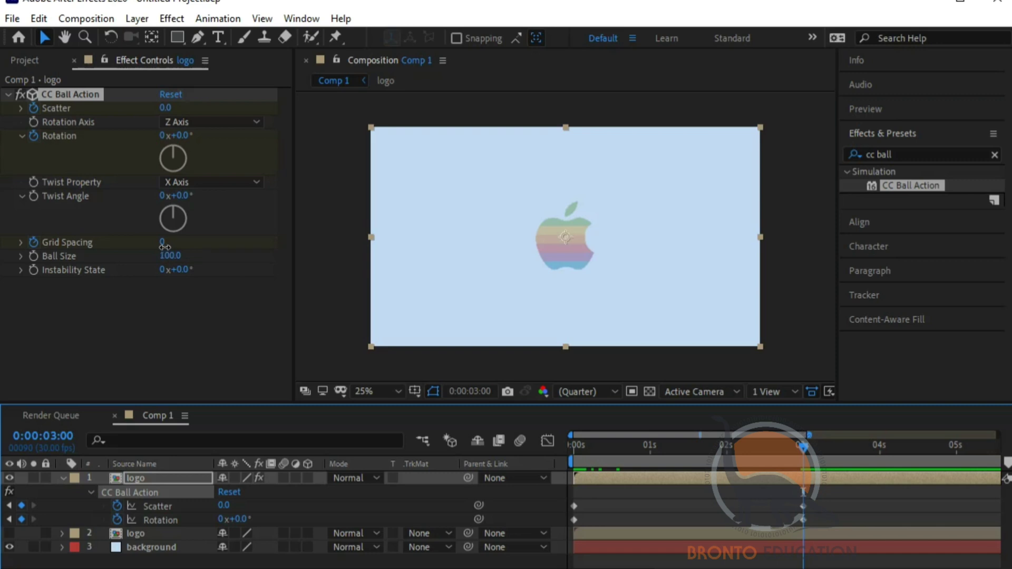
left_click_drag(164, 246, 168, 246)
left_click_drag(166, 247, 165, 247)
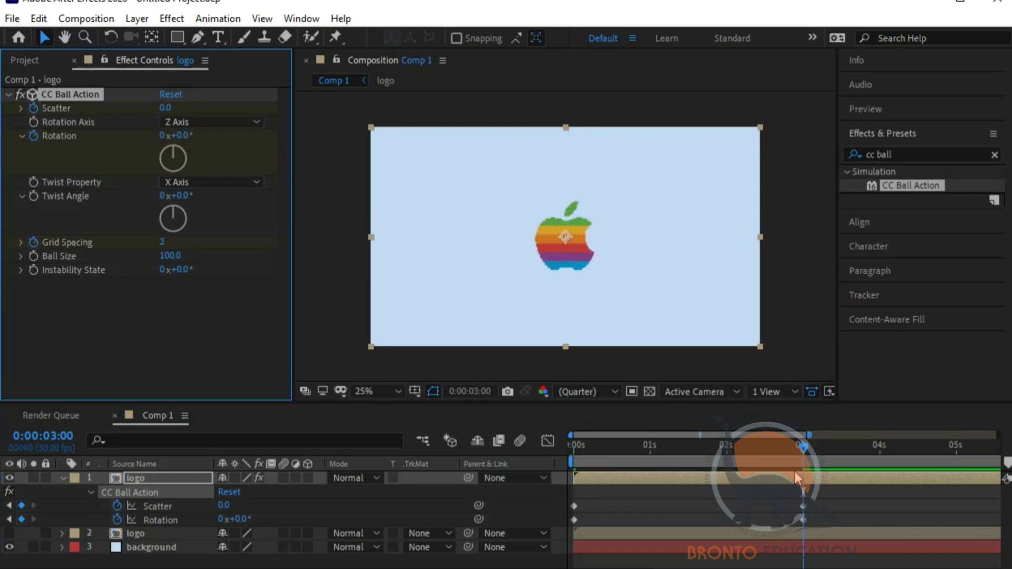
- Animate CC Ball Action's Ball Size from 200 at the composition start to 100 at 0:00:01:15
left_click_drag(805, 451, 568, 473)
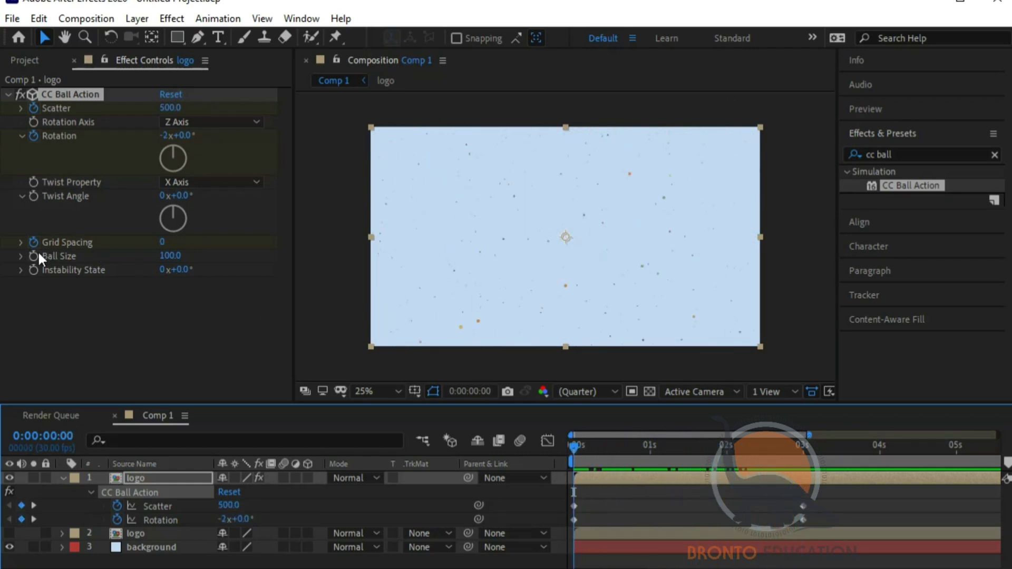
left_click_drag(577, 447, 688, 466)
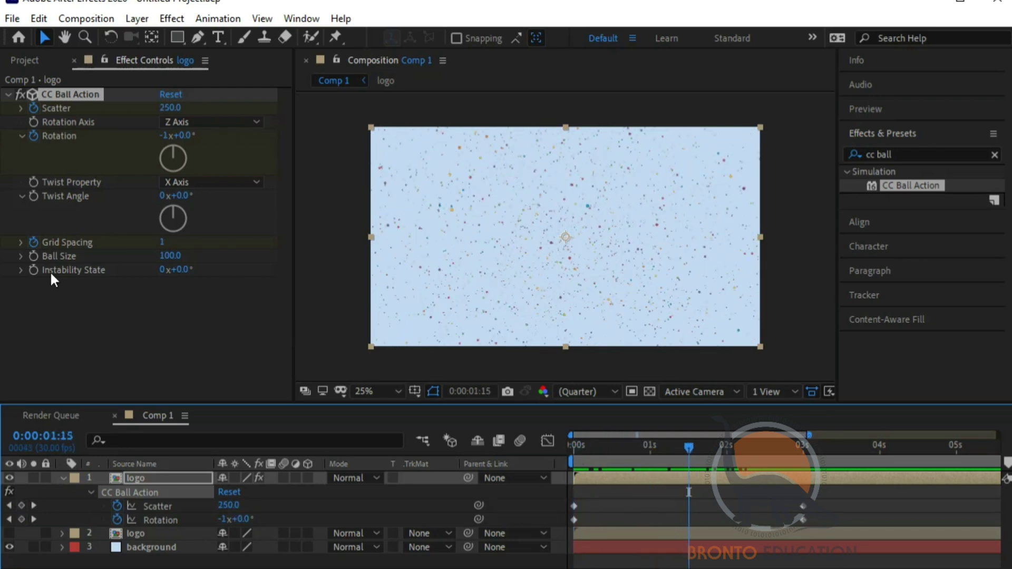
left_click_drag(688, 447, 558, 451)
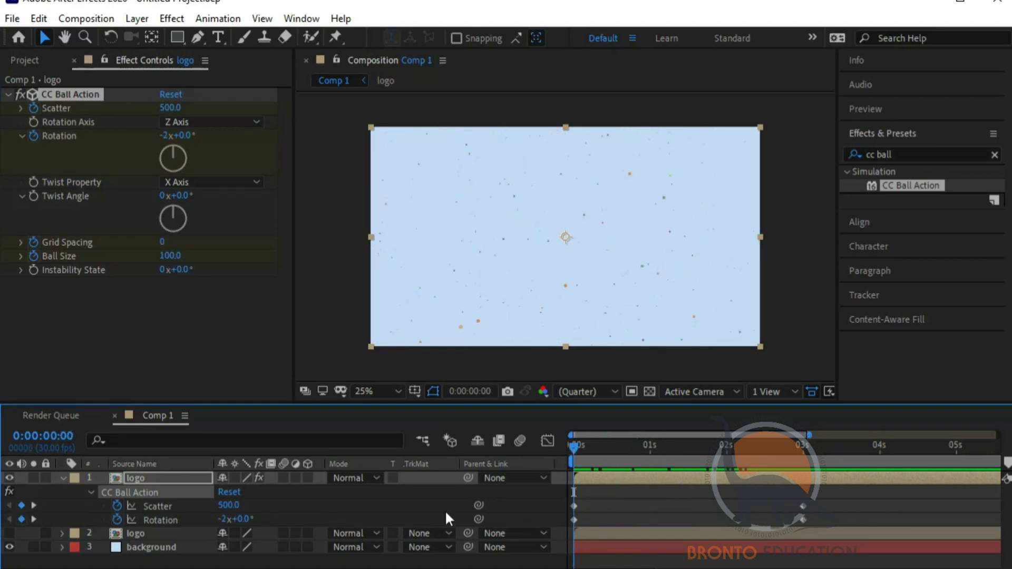
left_click(313, 567)
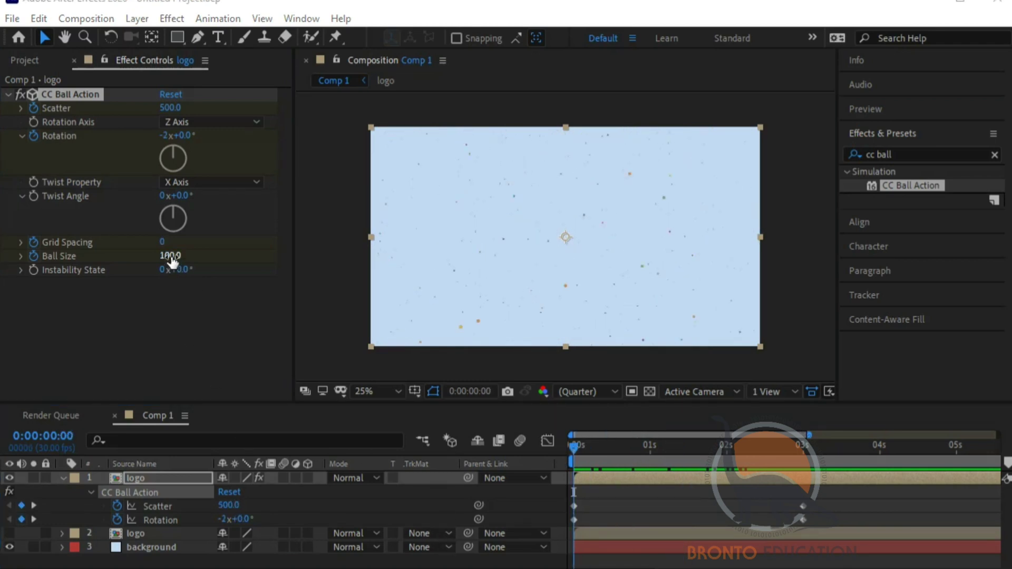
left_click_drag(171, 261, 257, 256)
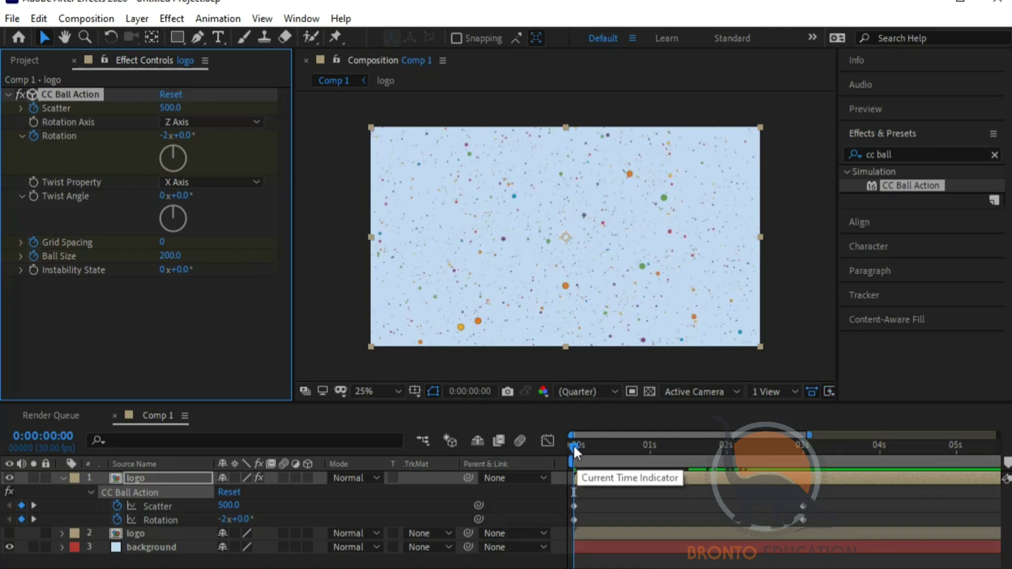
mouse_move(574, 445)
left_mouse_down()
mouse_move(803, 461)
mouse_move(588, 429)
mouse_move(571, 439)
left_mouse_up()
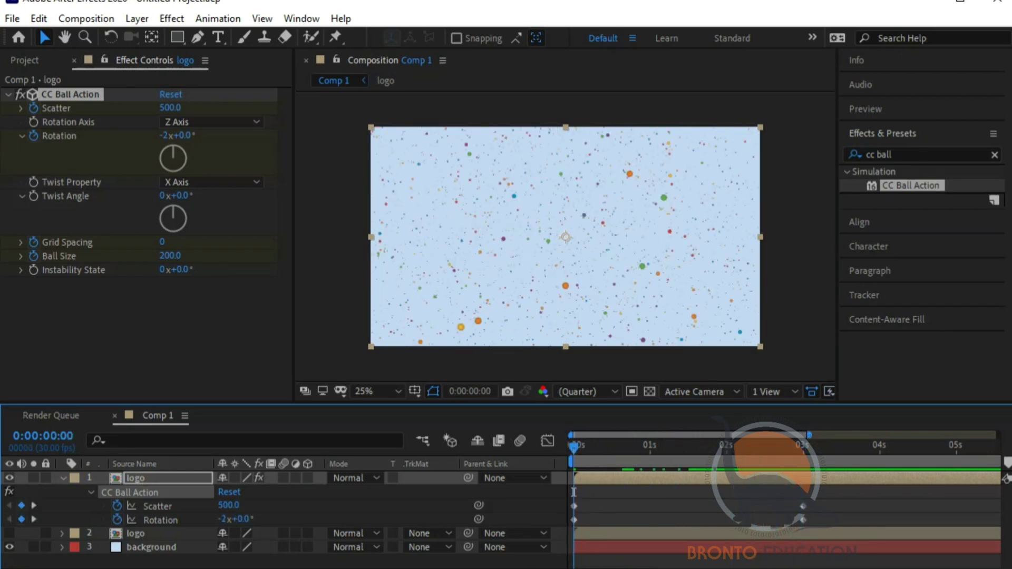
- Collapse and hide the upper logo layer, and make the lower logo copy visible
left_click(146, 476)
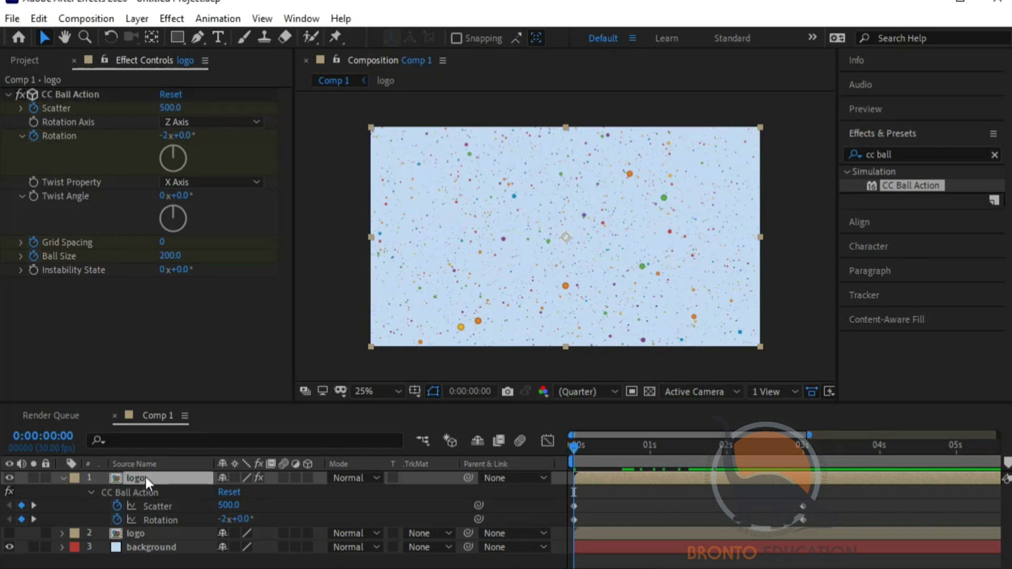
left_click(64, 477)
left_click(10, 477)
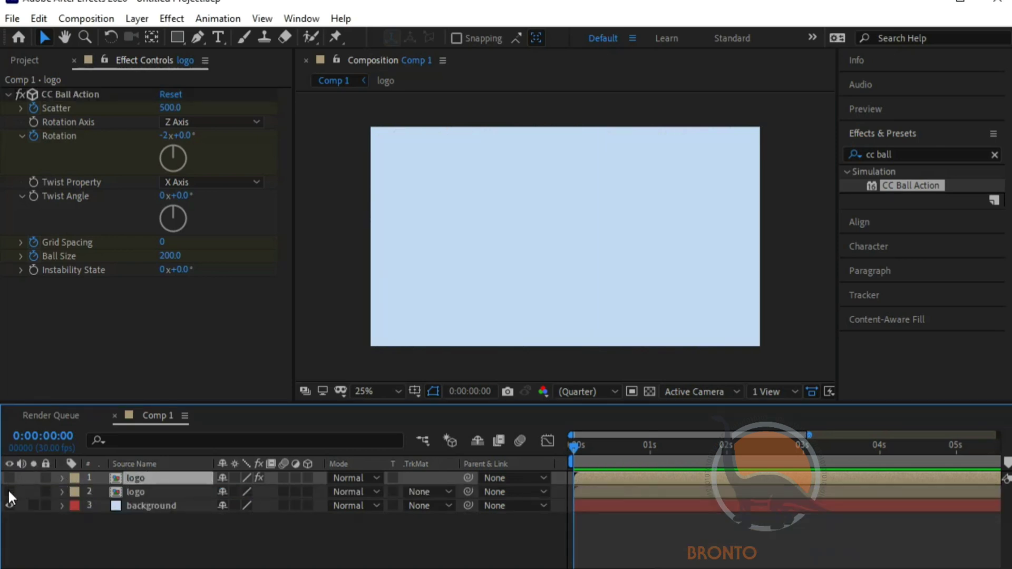
left_click(9, 491)
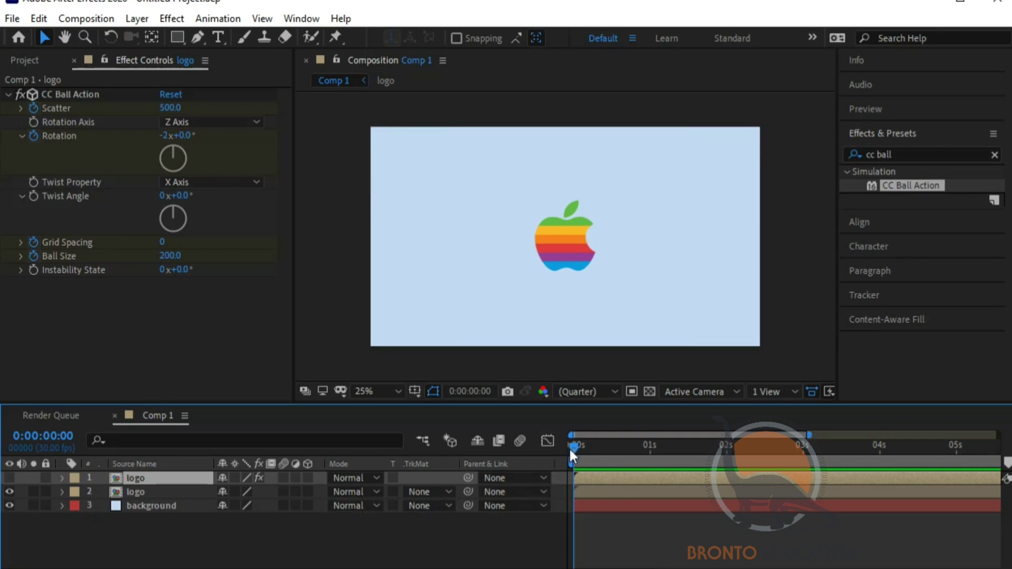
- With the current time at 3 seconds, find the CC Lens effect and apply it to the lower logo layer
left_click_drag(573, 452, 800, 485)
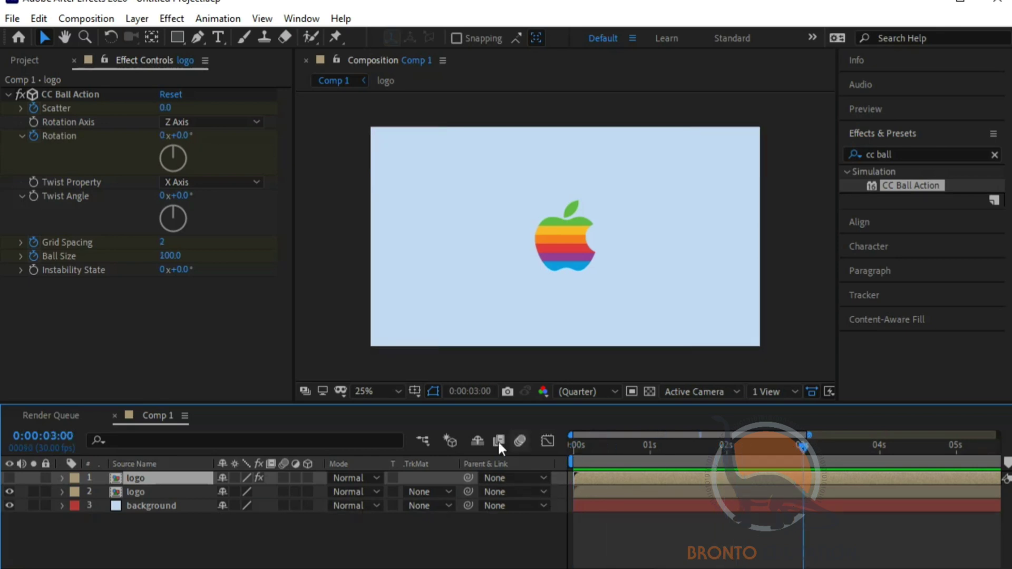
left_click(907, 153)
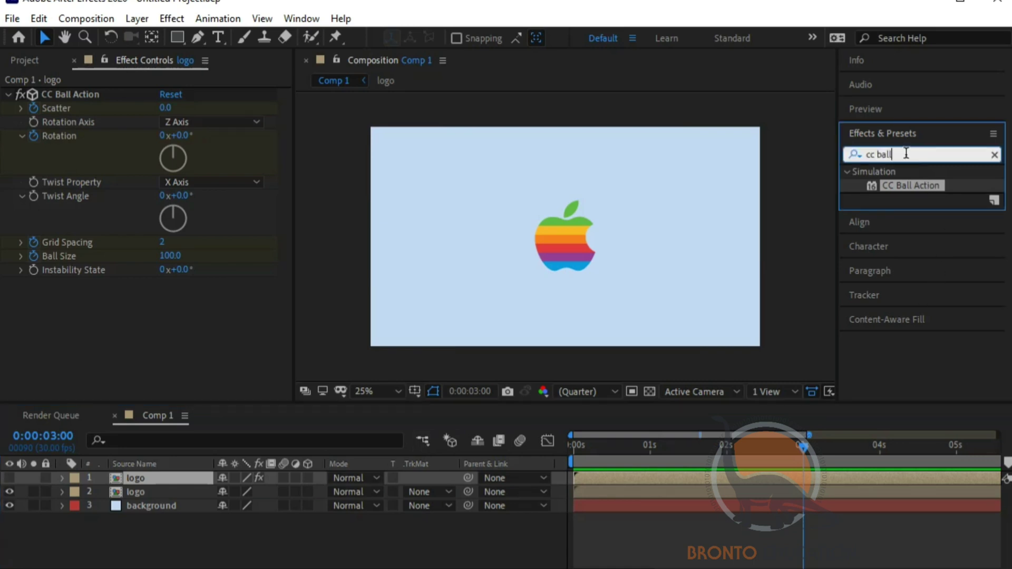
key("BackSpace")
key("BackSpace")
key("BackSpace")
key("BackSpace")
type("le")
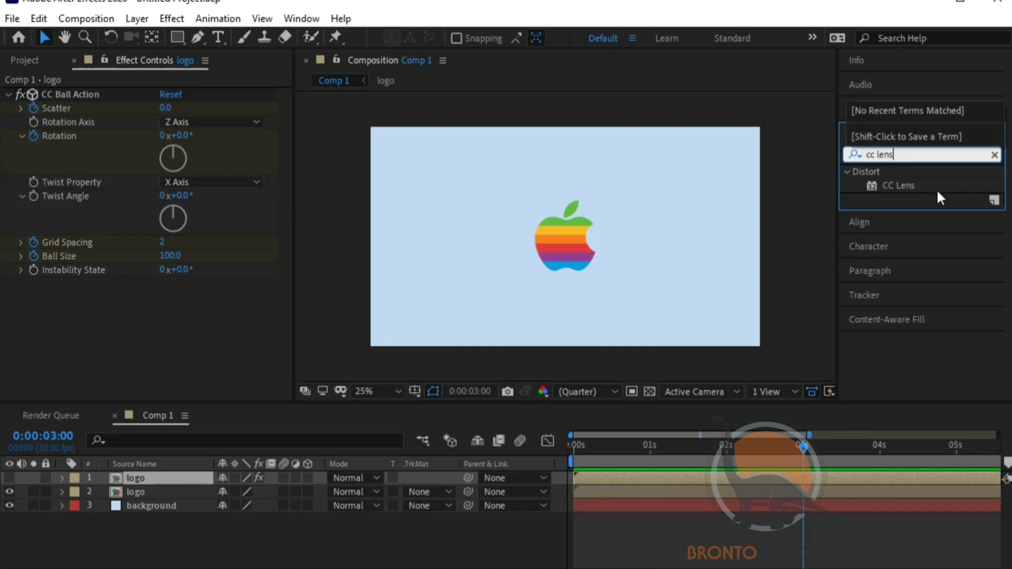
type("ns")
left_click_drag(932, 181, 656, 489)
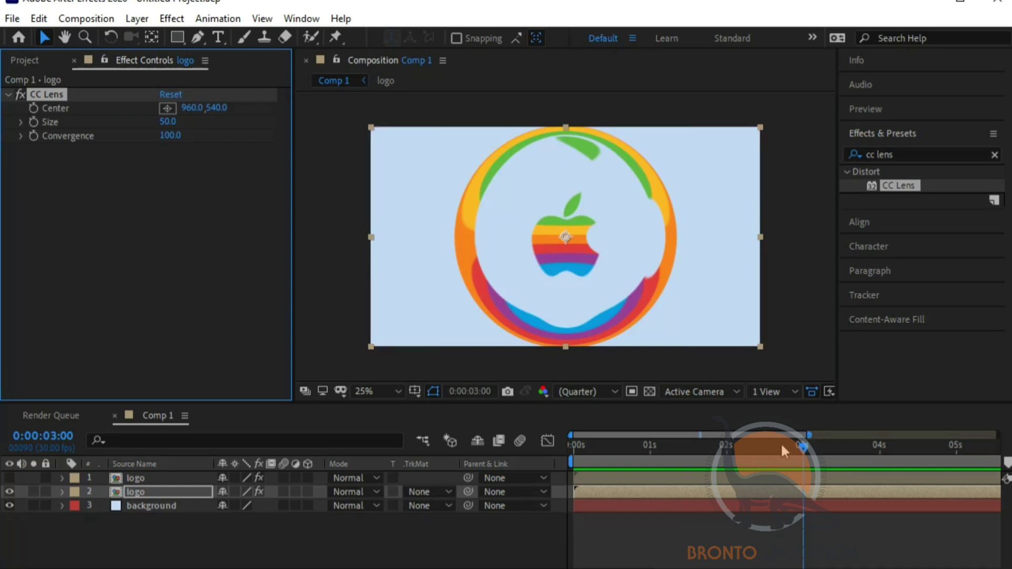
- Animate the CC Lens Size on the lower logo layer from 0 at 3 seconds to 350 at 4 seconds
left_click(153, 121)
type("42")
key("Return")
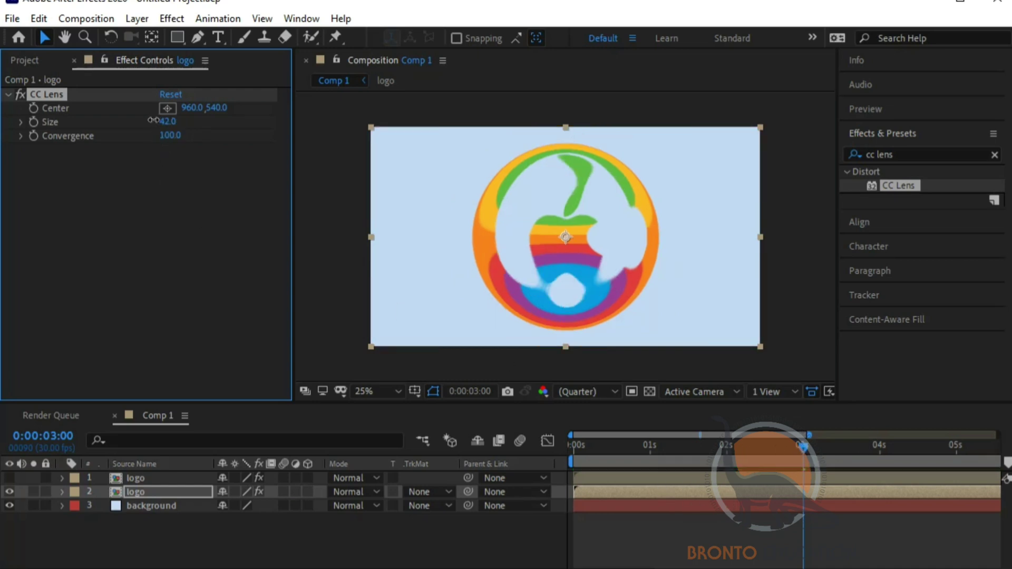
left_click_drag(152, 121, 126, 121)
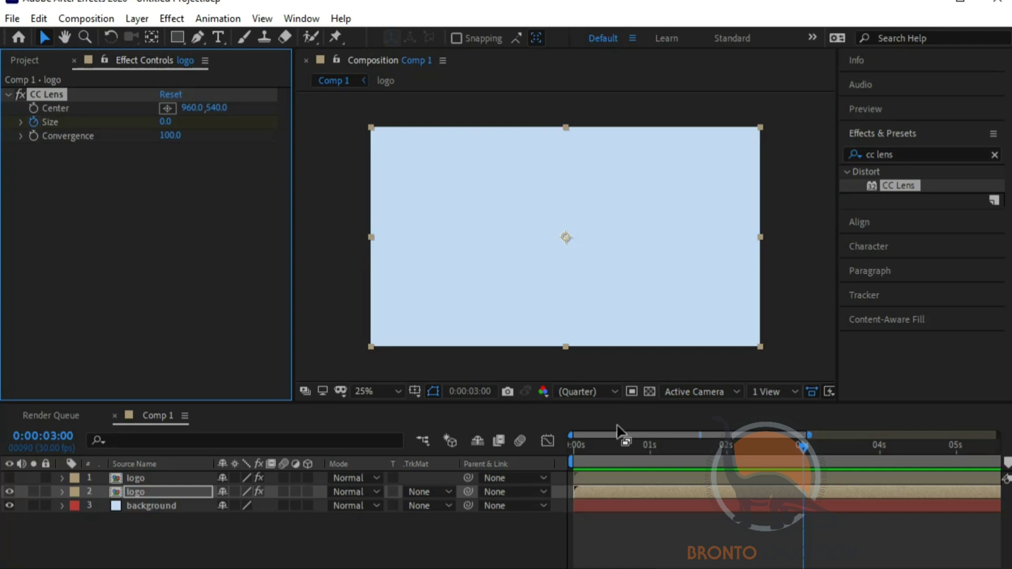
left_click_drag(806, 448, 878, 453)
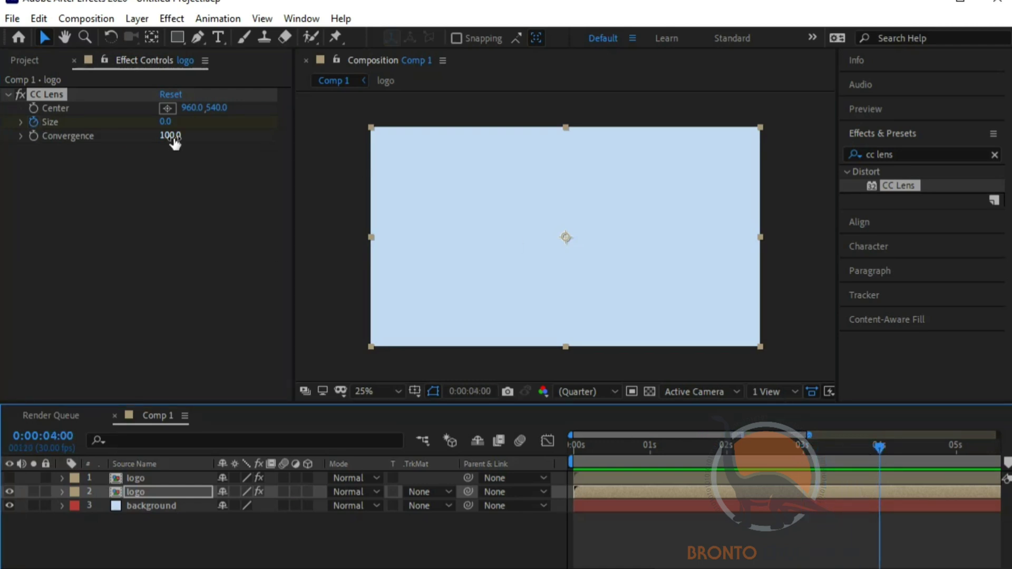
left_click_drag(166, 122, 353, 130)
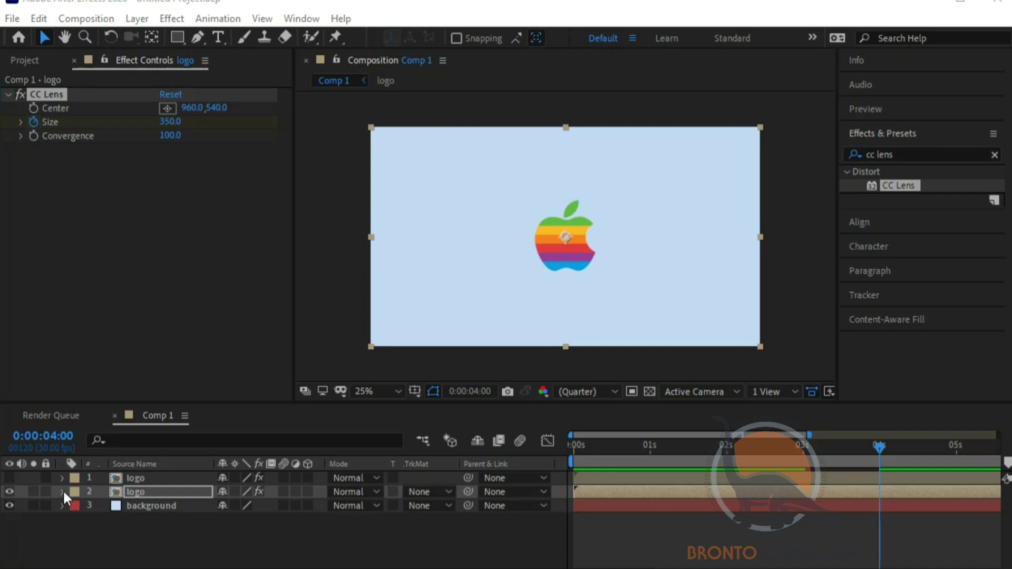
- Make the upper logo layer visible and reveal the keyframed properties of both logo layers
left_click(8, 477)
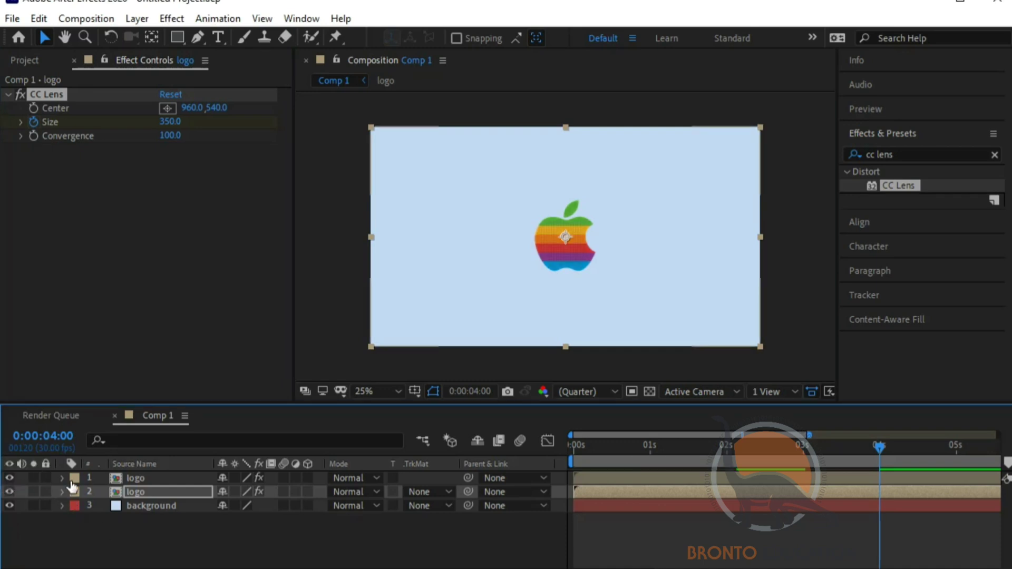
left_click(164, 476)
key("u")
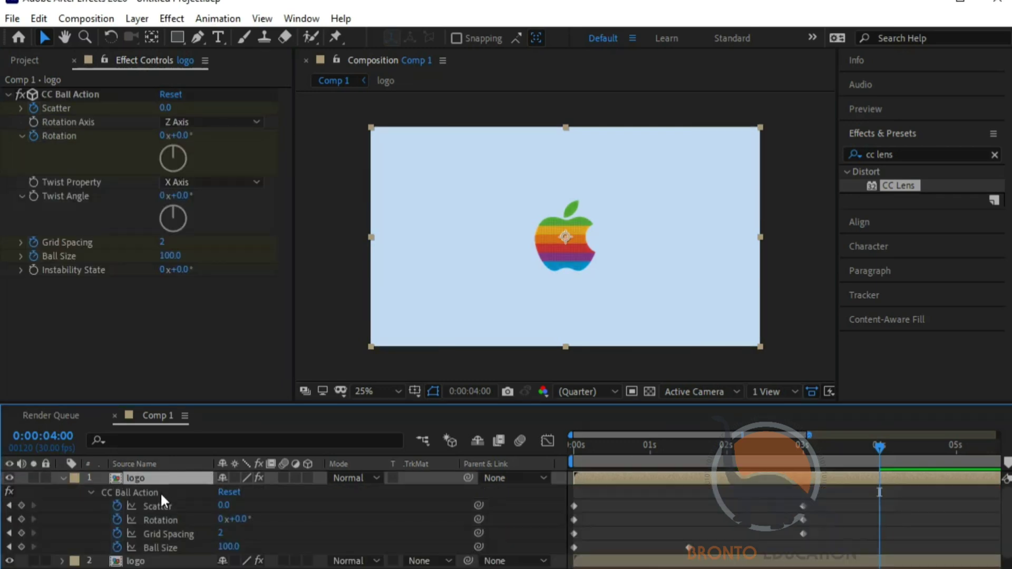
left_click(158, 560)
key("u")
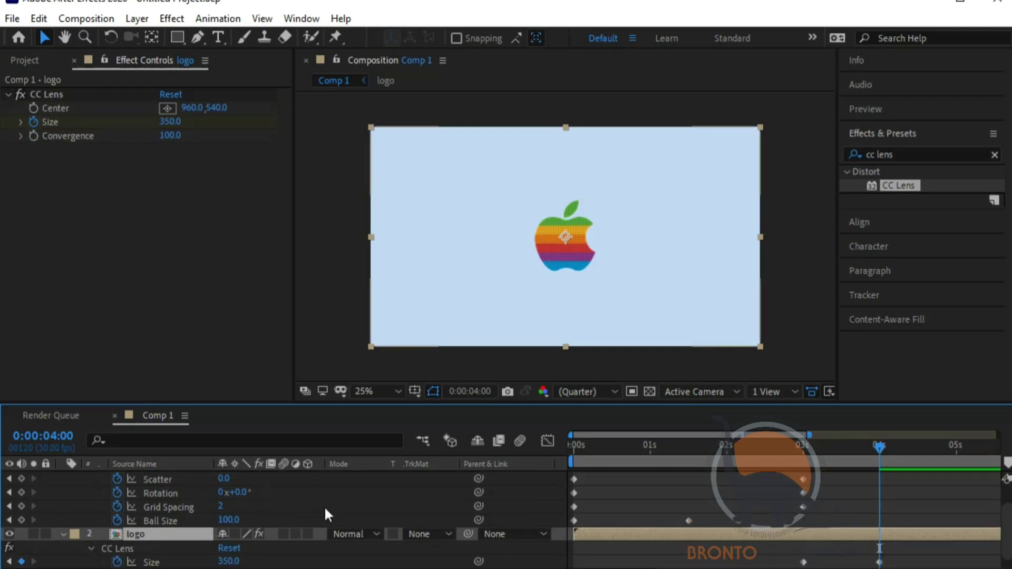
- Shift the first CC Lens Size keyframe a few frames earlier than 3 seconds and check the transition there
scroll(785, 500, "up", 2)
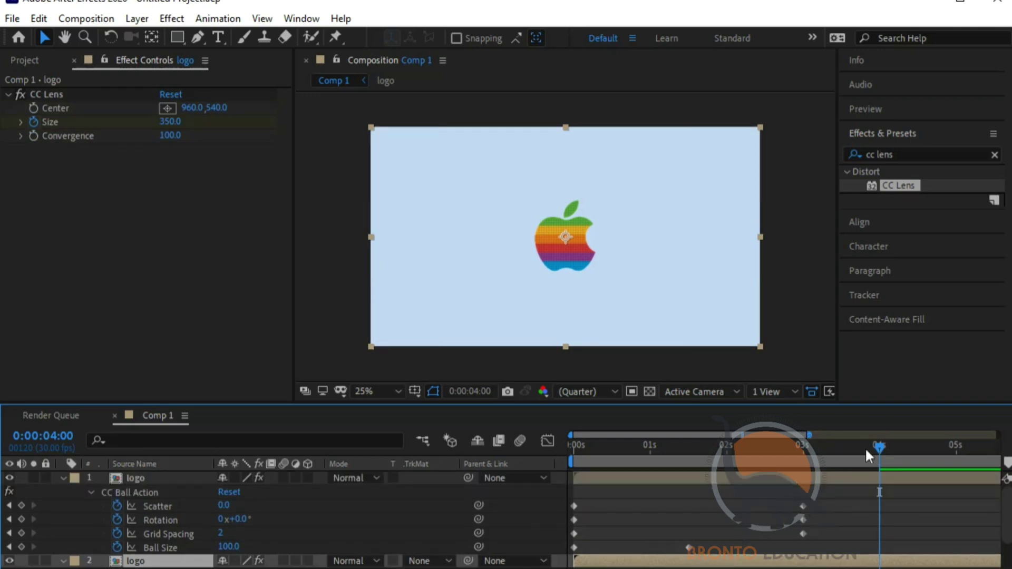
left_click_drag(880, 447, 803, 447)
scroll(825, 473, "down", 3)
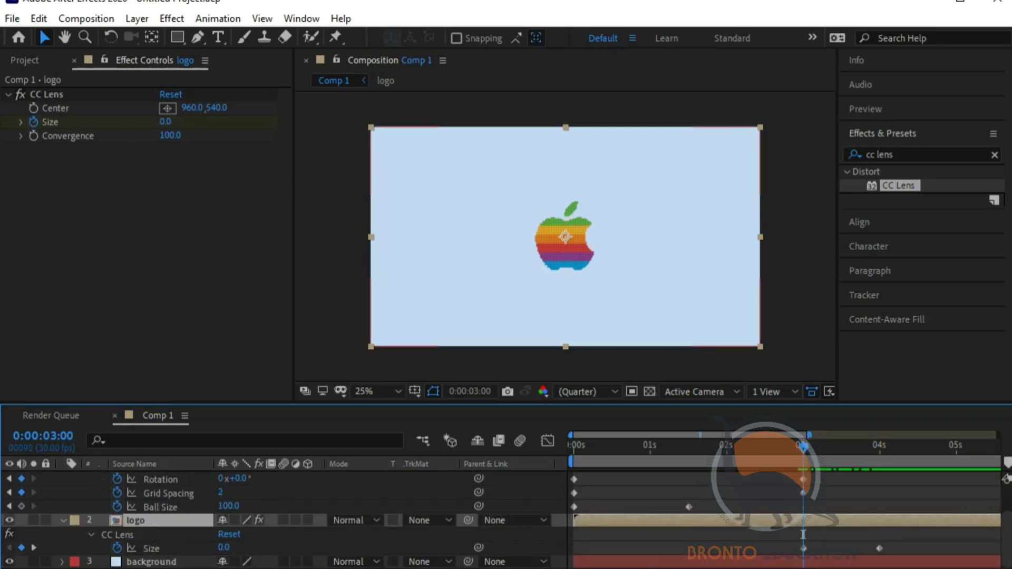
left_click_drag(804, 548, 796, 548)
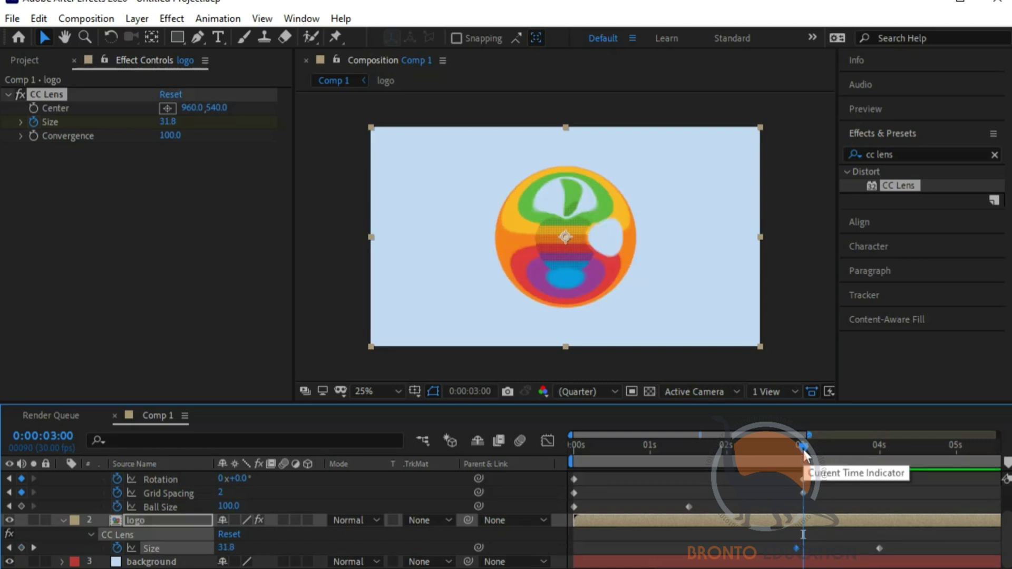
mouse_move(803, 452)
left_mouse_down()
mouse_move(571, 449)
mouse_move(878, 458)
mouse_move(885, 467)
mouse_move(732, 418)
mouse_move(805, 433)
mouse_move(803, 450)
left_mouse_up()
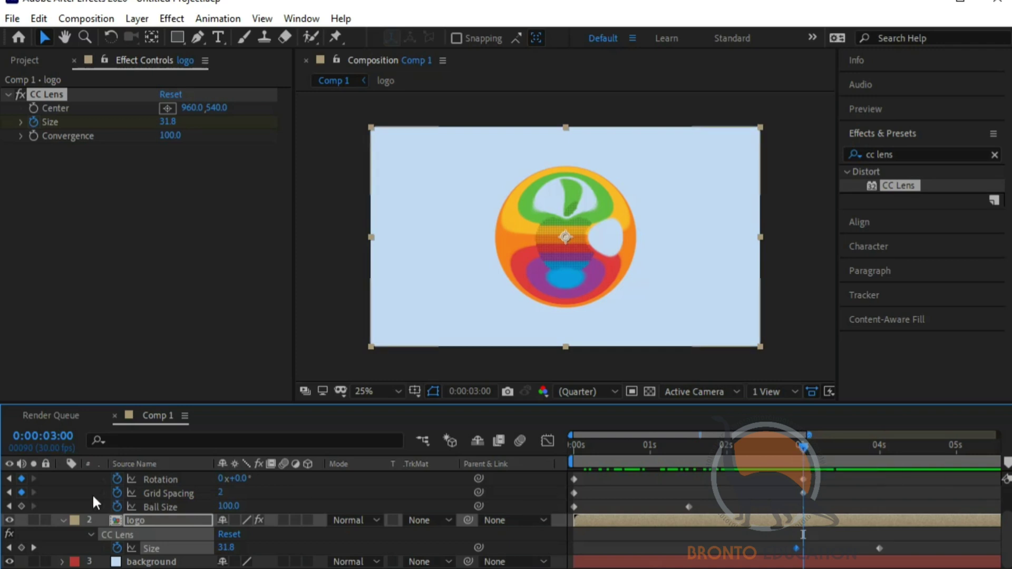
- Set CC Ball Action's Grid Spacing to 1 at the 3-second keyframe and check the transition
scroll(803, 534, "up", 2)
left_click(803, 533)
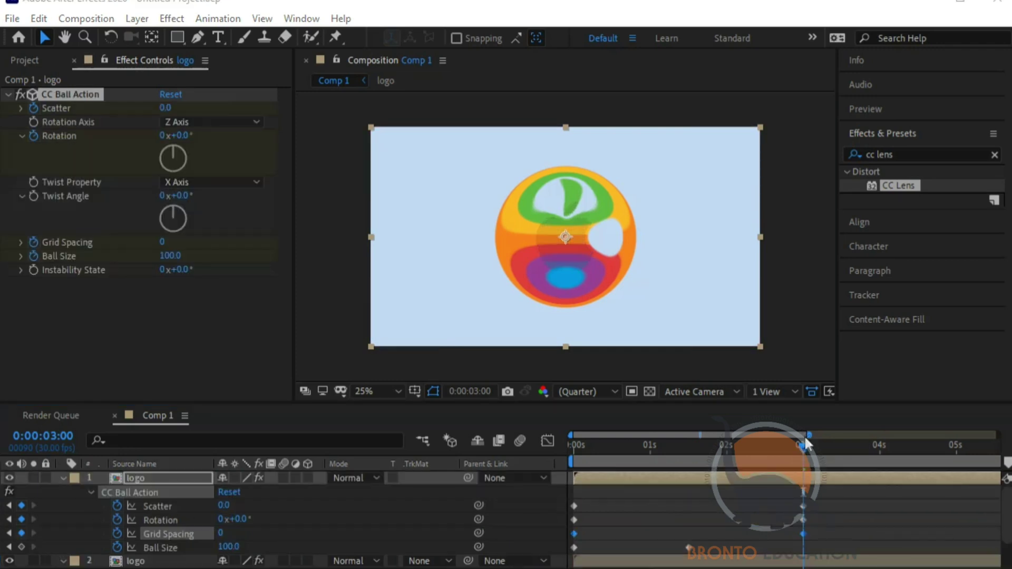
left_click_drag(804, 449, 802, 504)
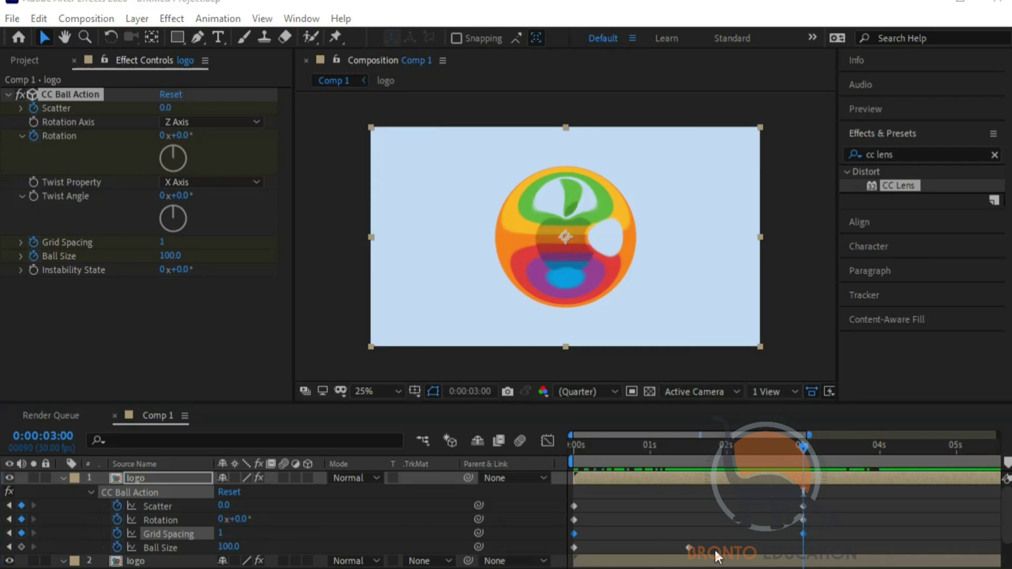
- Apply Easy Ease to all CC Ball Action and CC Lens keyframes on both logo layers, and review the transition around 3 seconds
left_click_drag(872, 506, 564, 562)
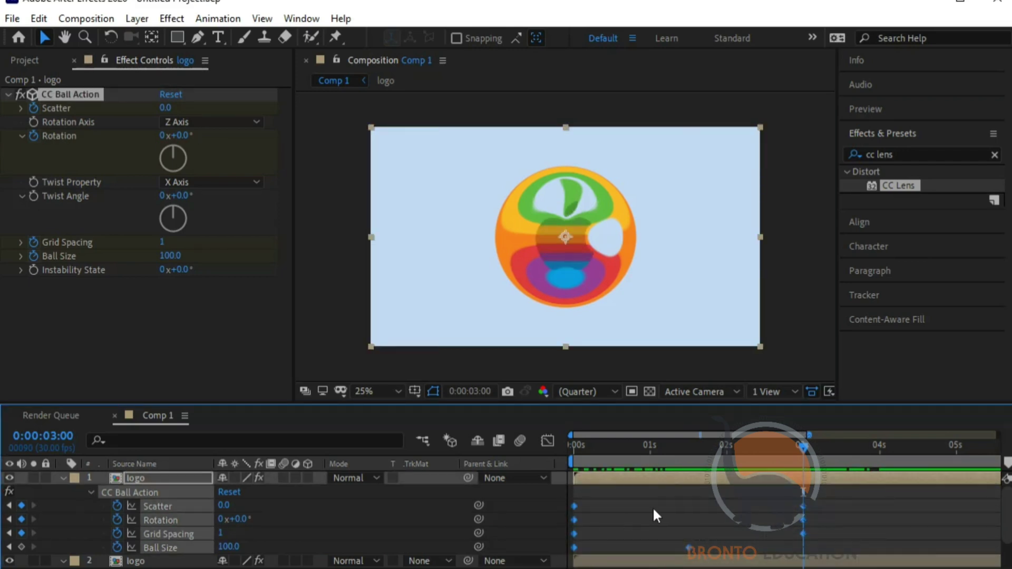
key("F9")
scroll(803, 493, "down", 2)
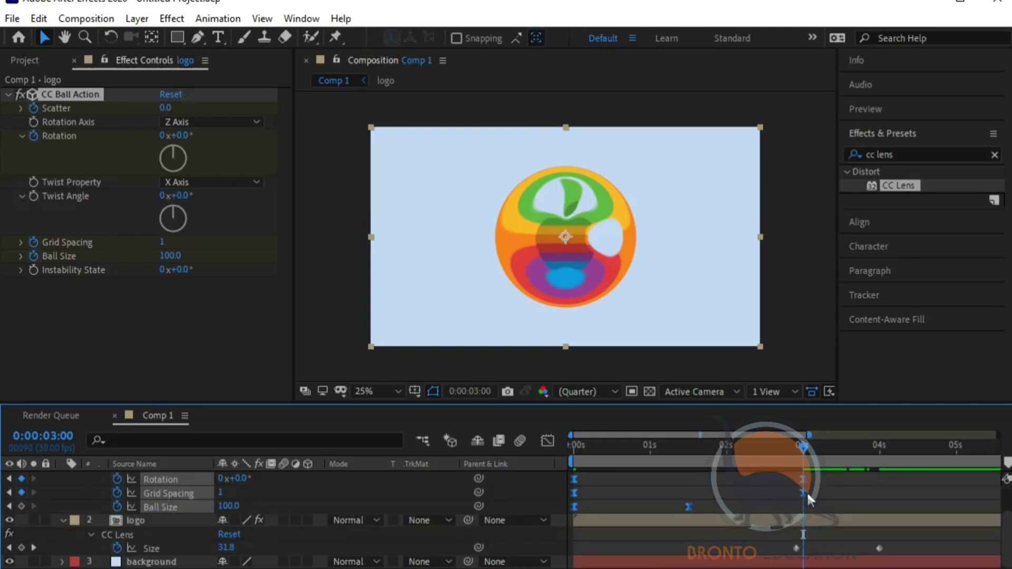
left_click_drag(890, 536, 751, 563)
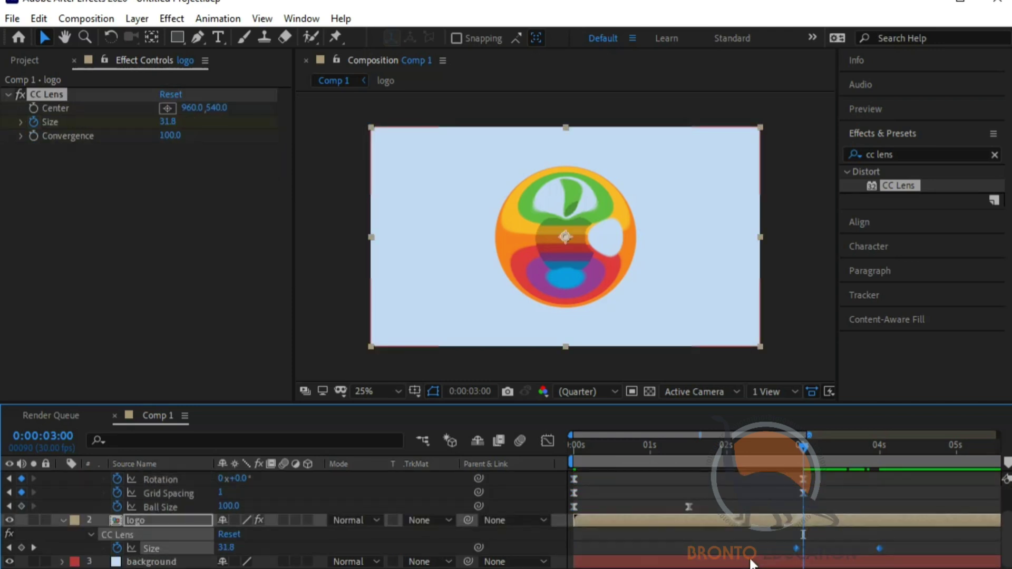
key("F9")
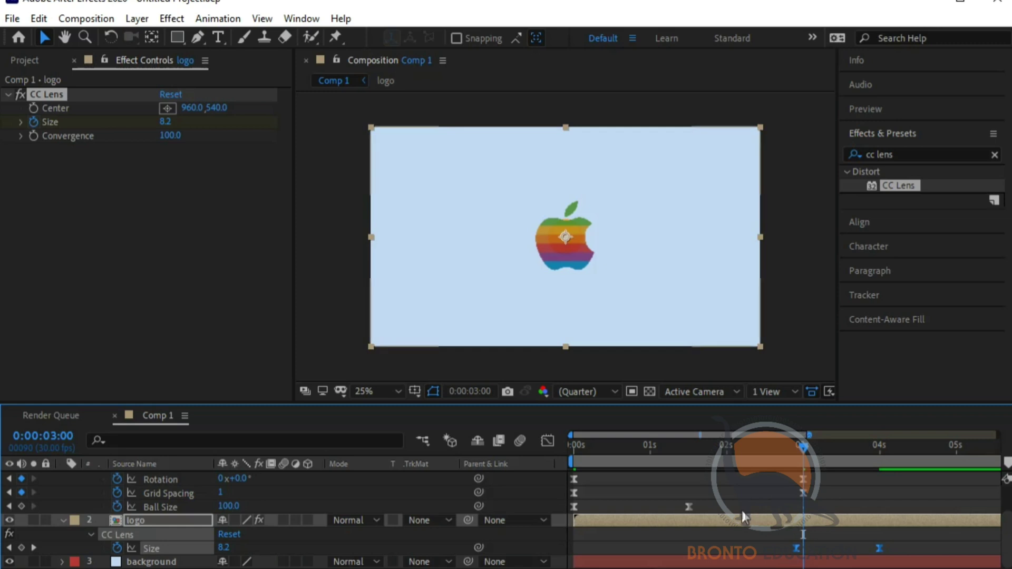
scroll(757, 498, "up", 2)
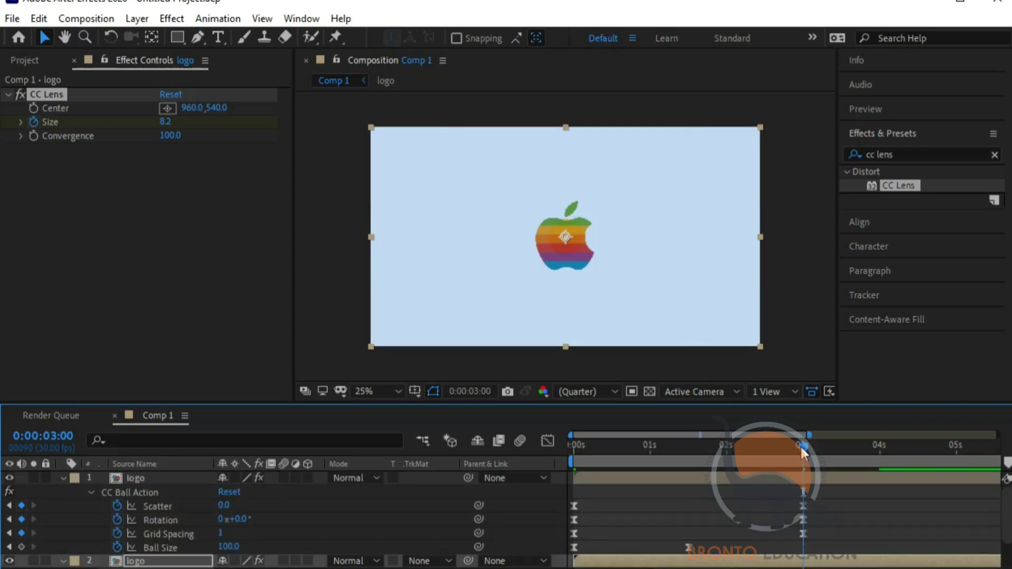
left_click_drag(800, 445, 801, 483)
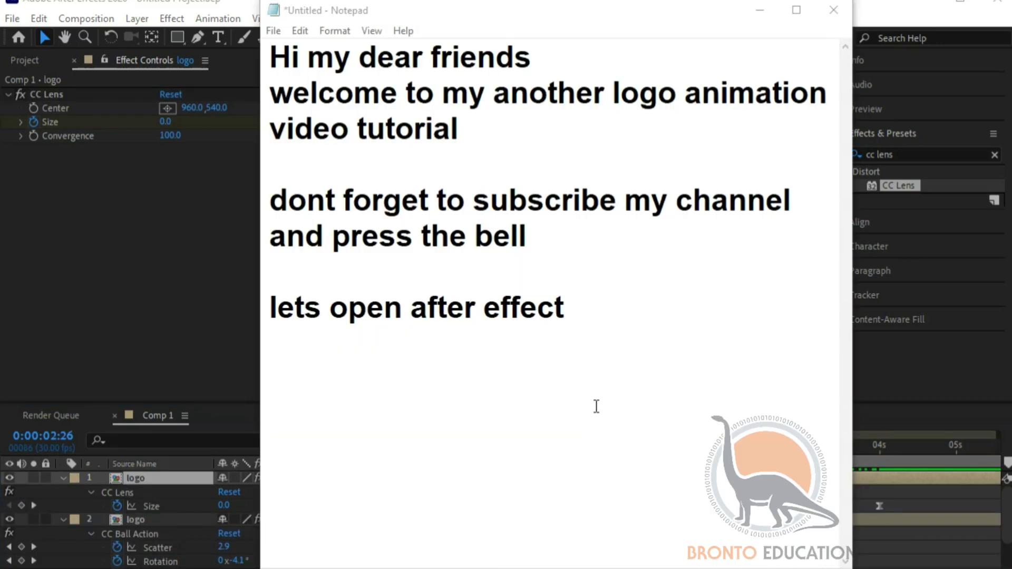
- In Notepad, add the closing lines "thanks for watching" and "again i mention to subscribe my channel thanks" below the existing text
key("Return")
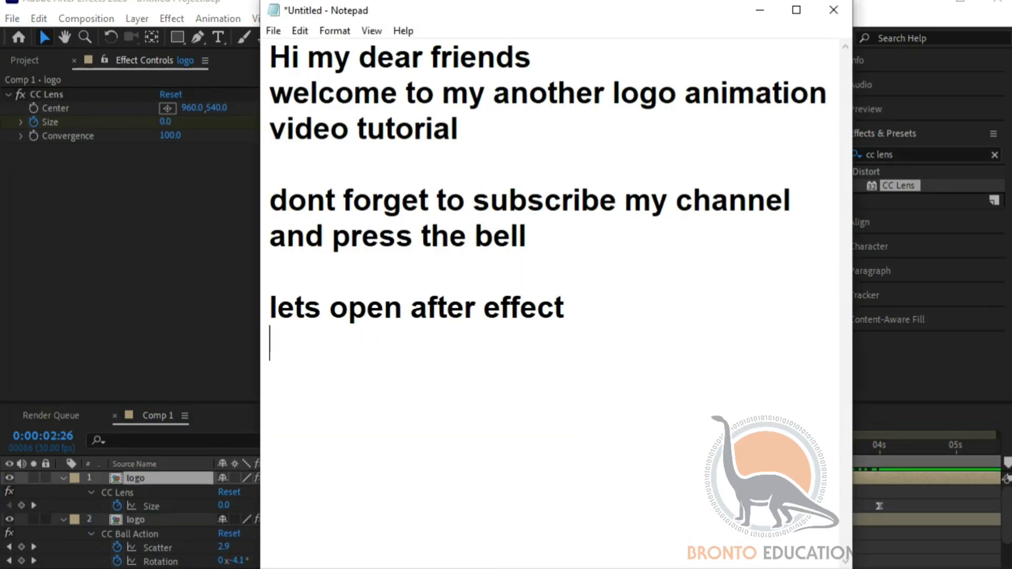
type("thanks for ")
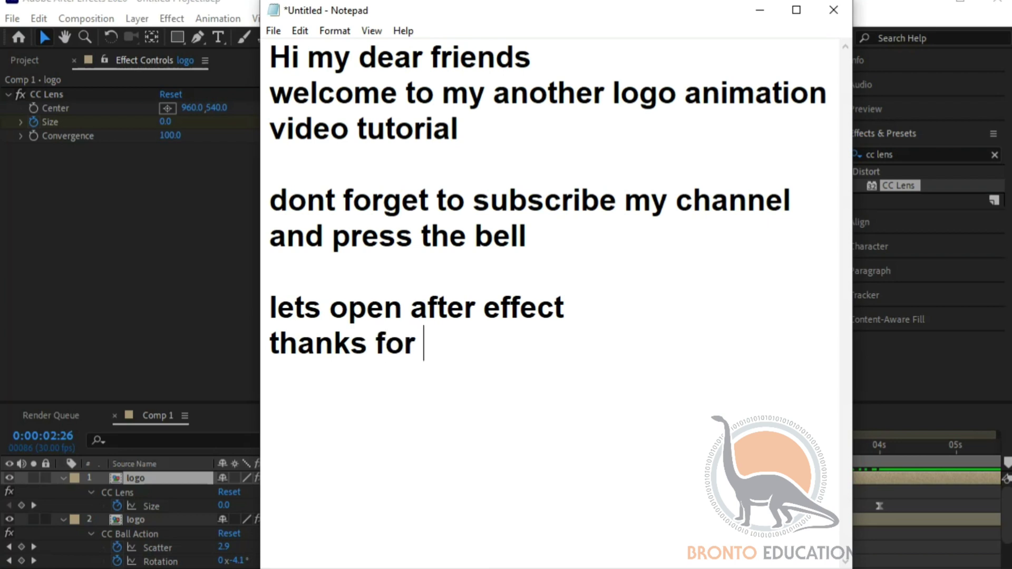
type("watching")
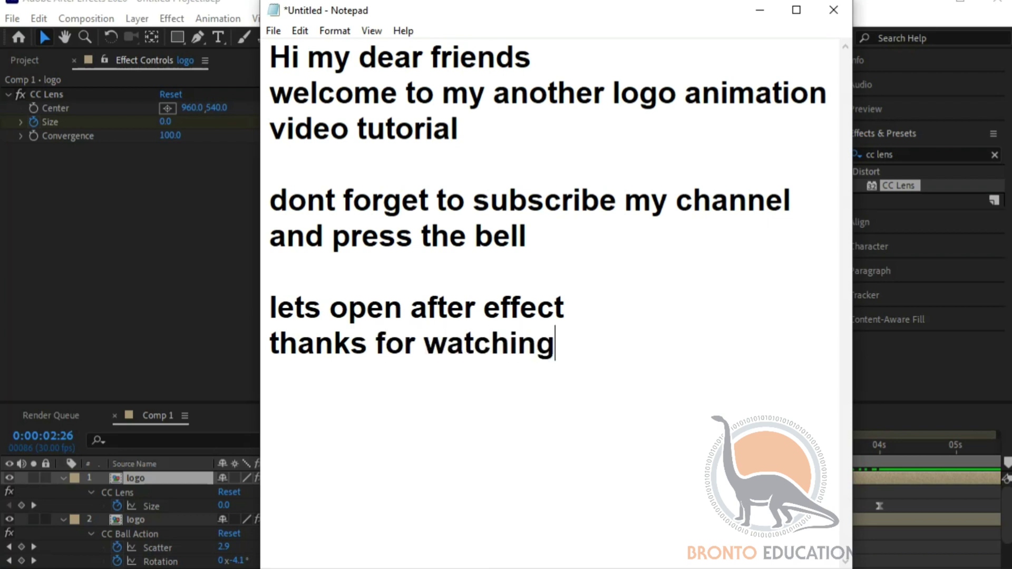
key("Return")
type("ag")
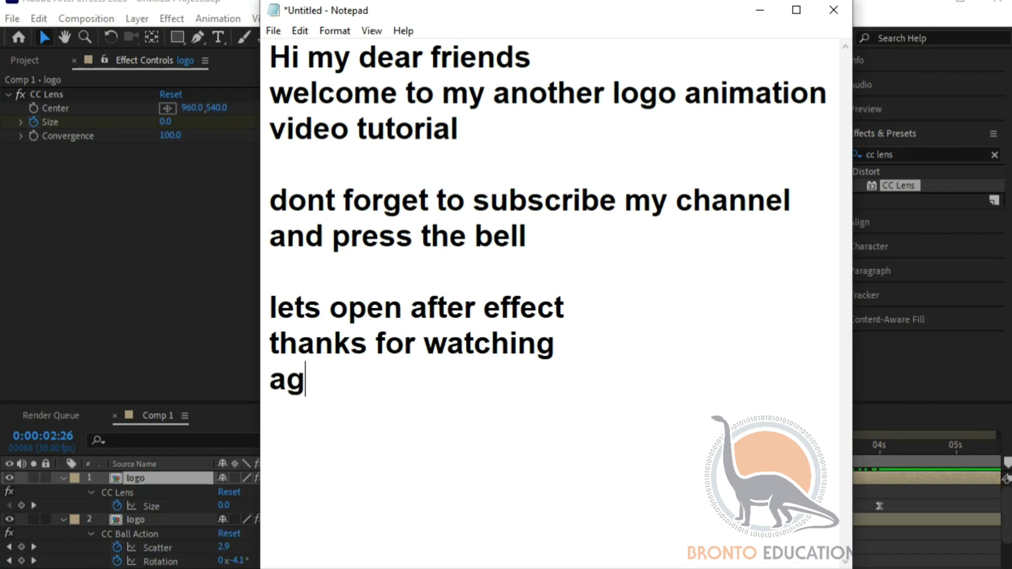
type("ain i men")
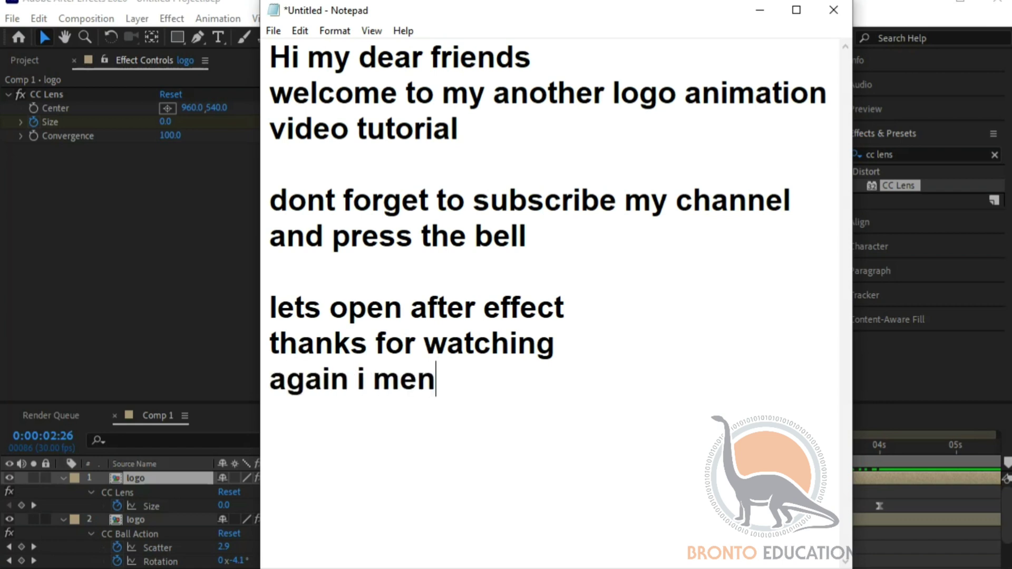
type("tion to suc")
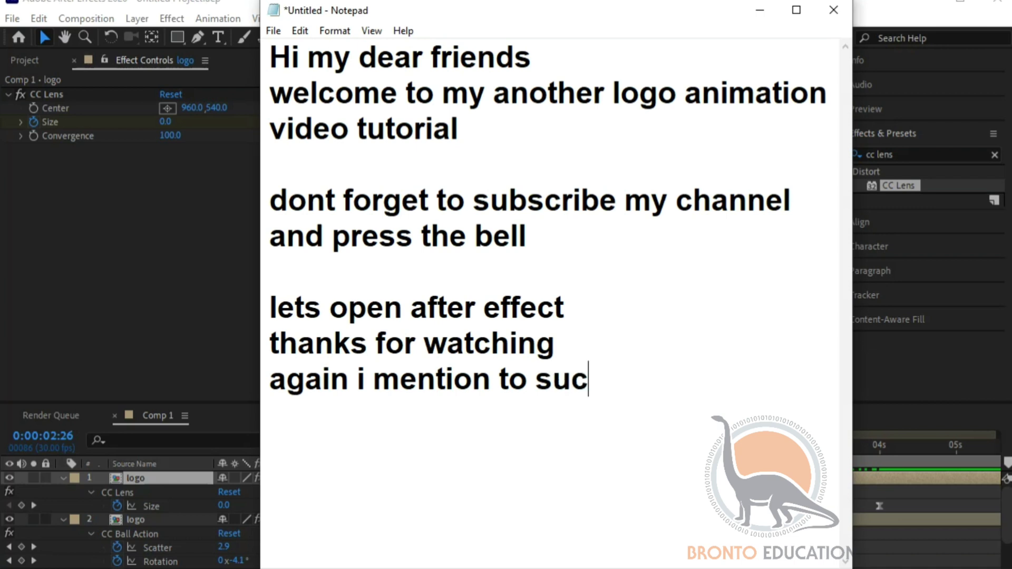
key("BackSpace")
type("bscribe ")
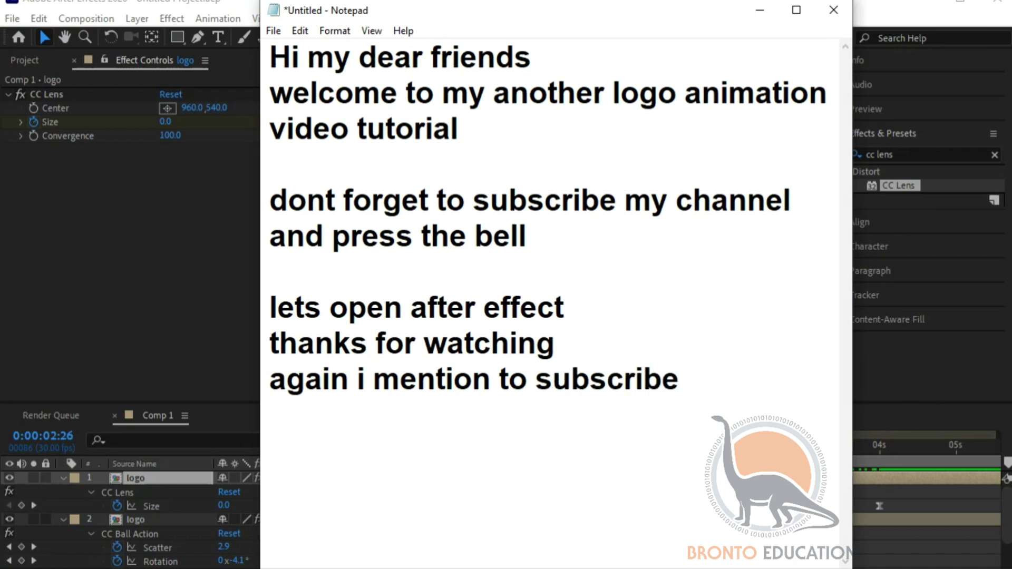
type("my channe")
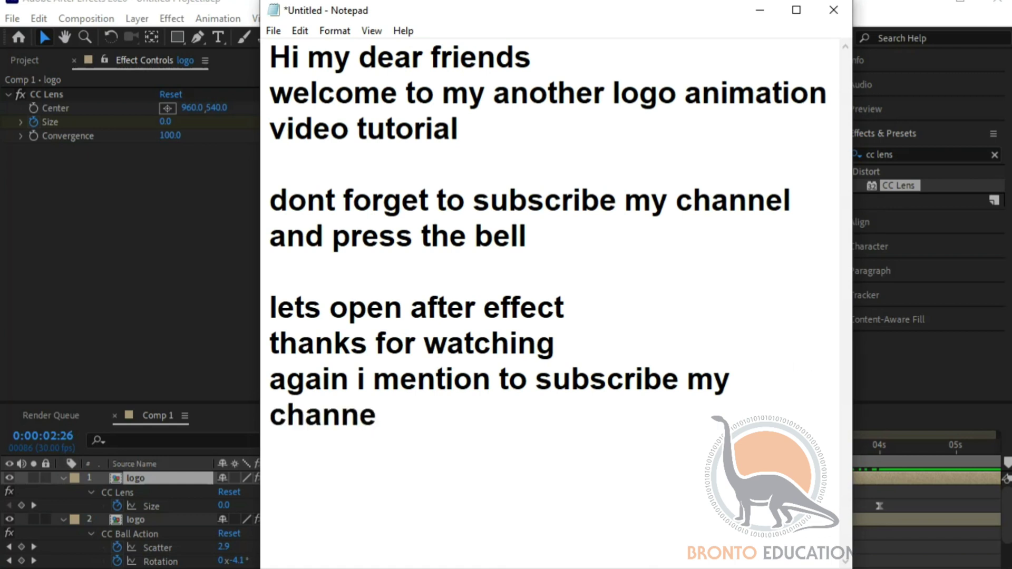
type("l thanks")
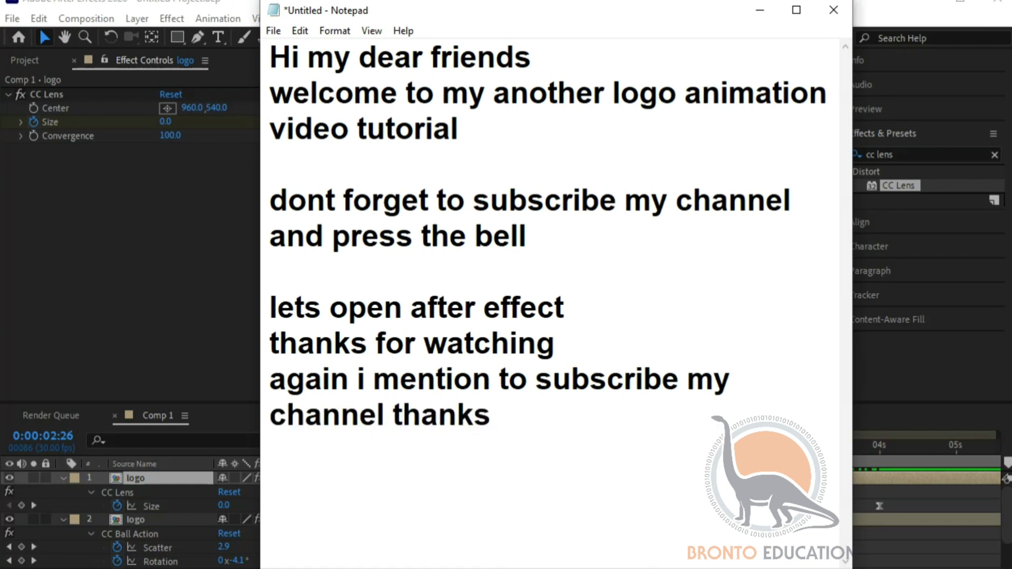